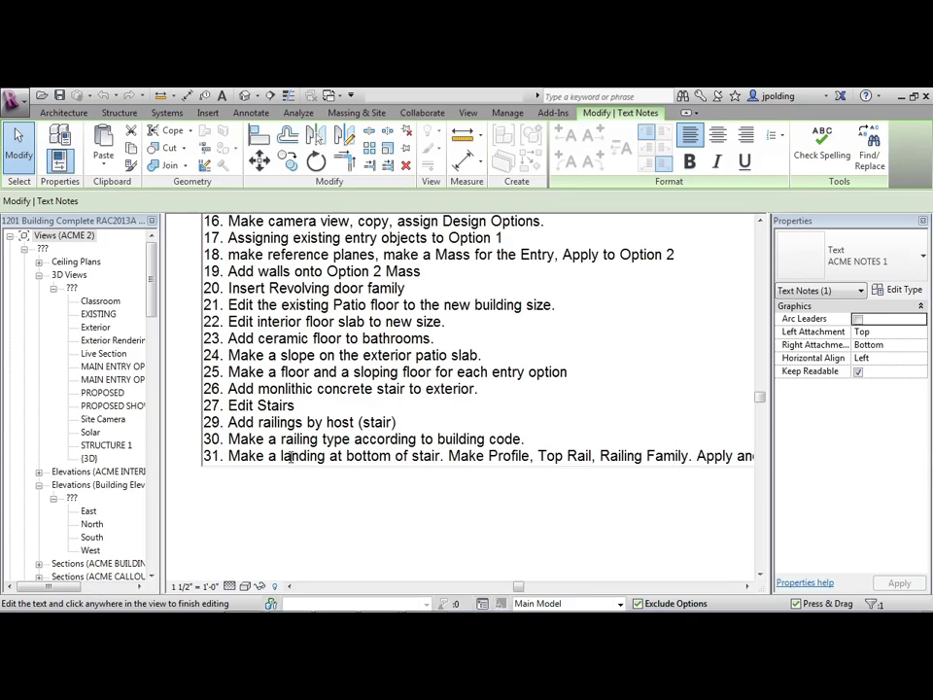
Add the line "32. Make a pitched roof" at the end of the numbered project notes
{"action": "left_click", "coordinate": [547, 506]}
{"action": "left_click", "coordinate": [433, 468]}
{"action": "scroll", "coordinate": [434, 457], "scroll_direction": "down", "scroll_amount": 3}
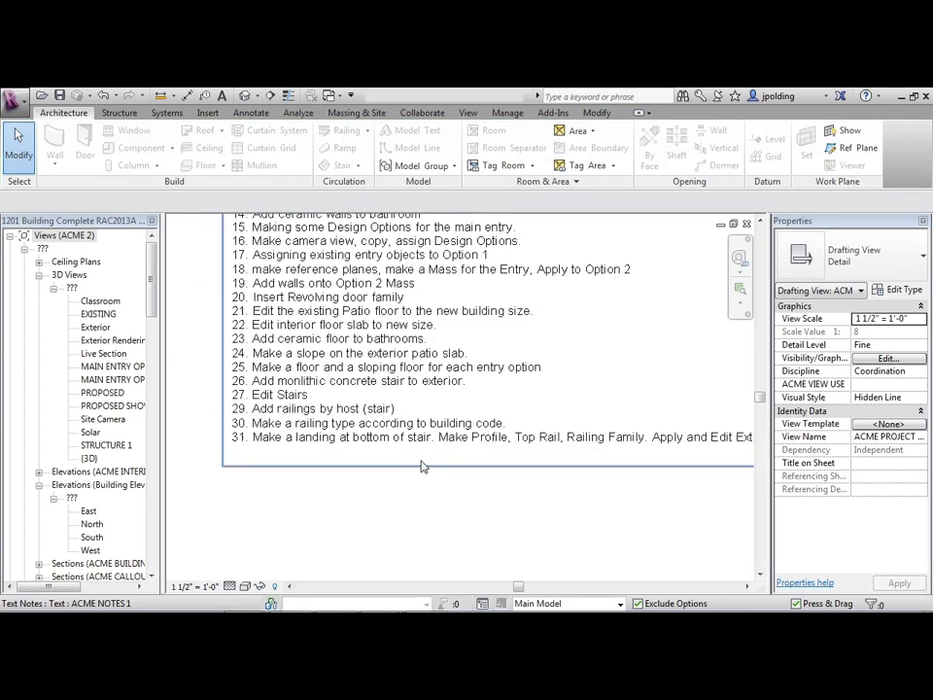
{"action": "double_click", "coordinate": [628, 438]}
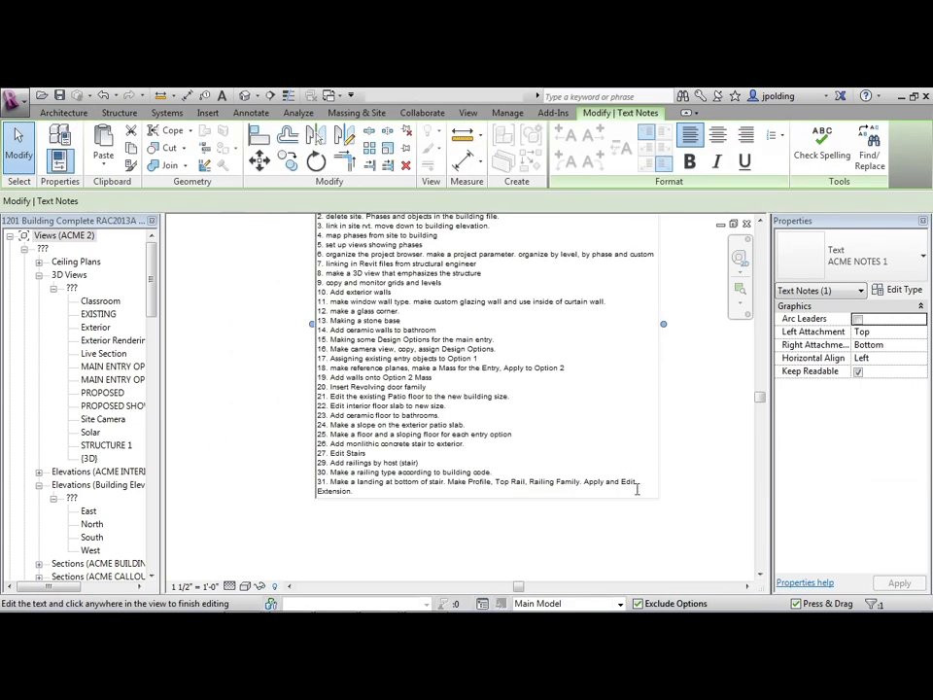
{"action": "key", "text": "Return"}
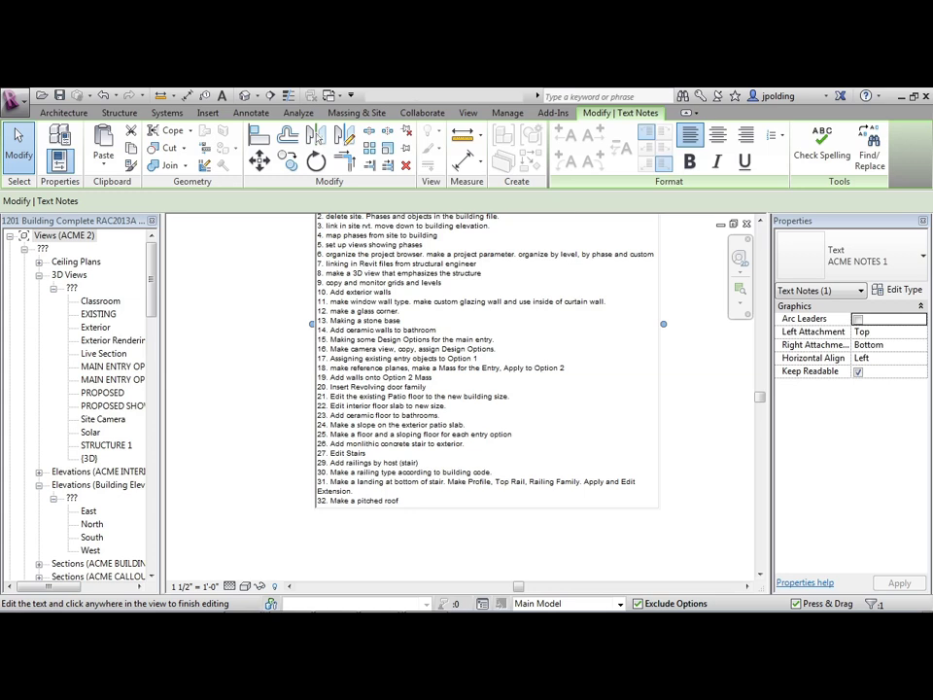
{"action": "left_click", "coordinate": [519, 546]}
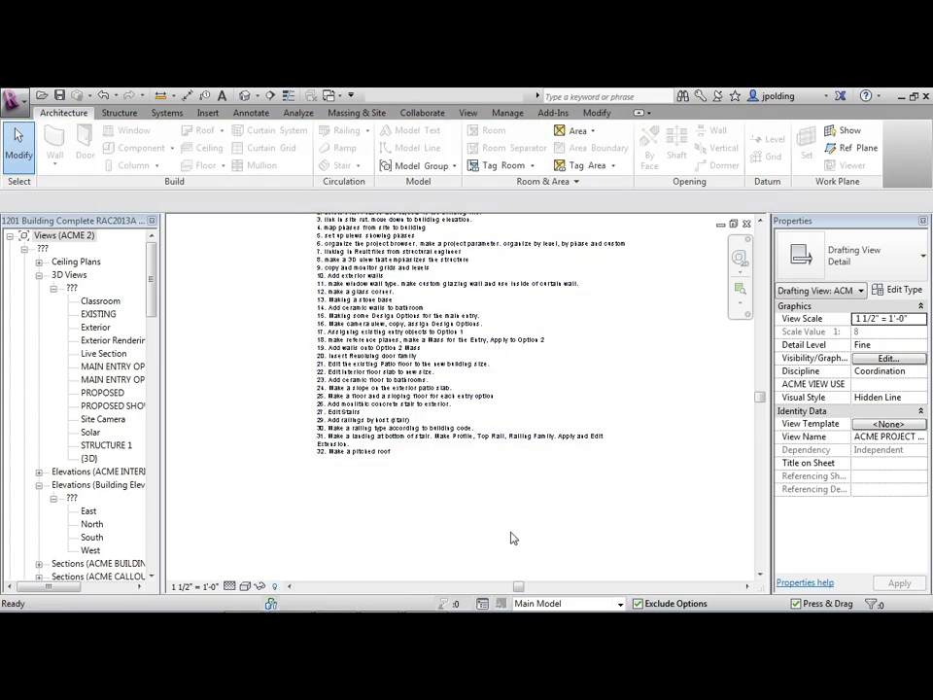
In the Live Section 3D view, place an Overhead-Sectional Garage Door 1 in the back wall near the building corner
{"action": "double_click", "coordinate": [103, 353]}
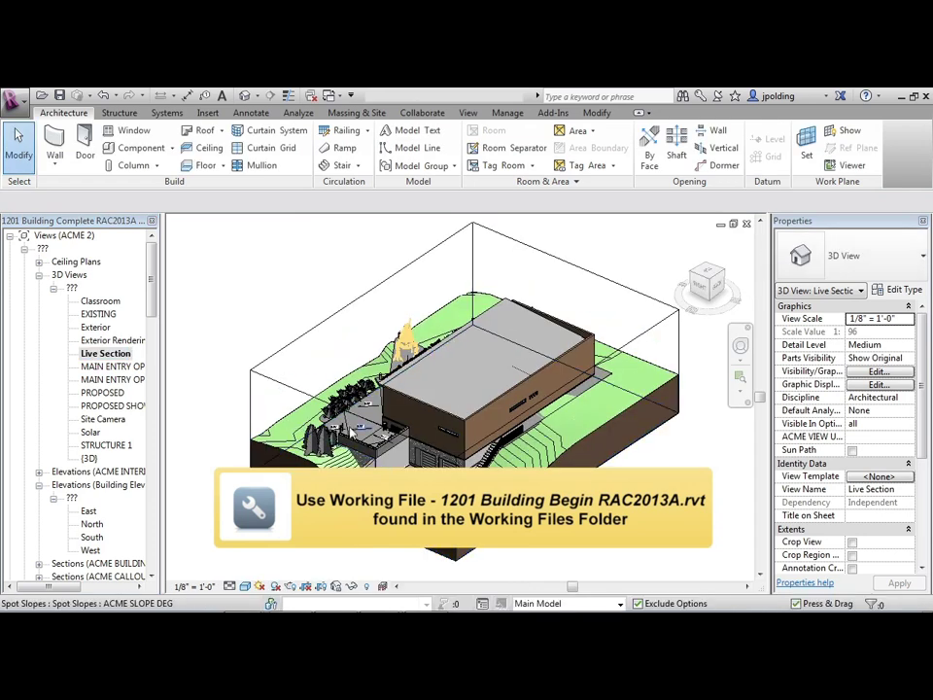
{"action": "middle_click_drag", "start_coordinate": [433, 447], "coordinate": [875, 440], "text": "shift"}
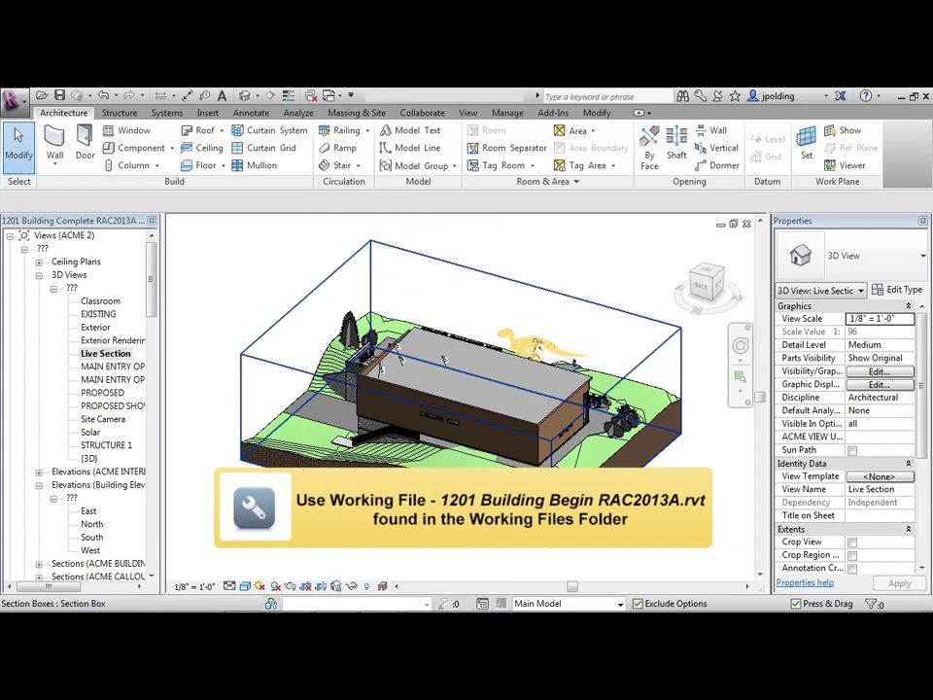
{"action": "scroll", "coordinate": [496, 474], "scroll_direction": "up", "scroll_amount": 6}
{"action": "scroll", "coordinate": [496, 473], "scroll_direction": "up", "scroll_amount": 2}
{"action": "middle_click_drag", "start_coordinate": [388, 440], "coordinate": [377, 468]}
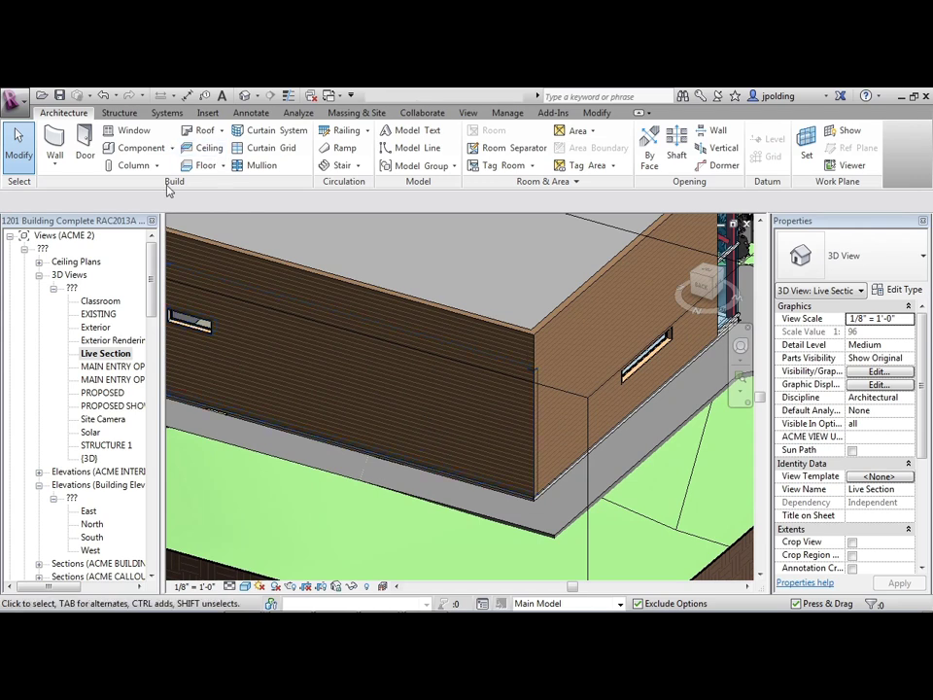
{"action": "left_click", "coordinate": [85, 146]}
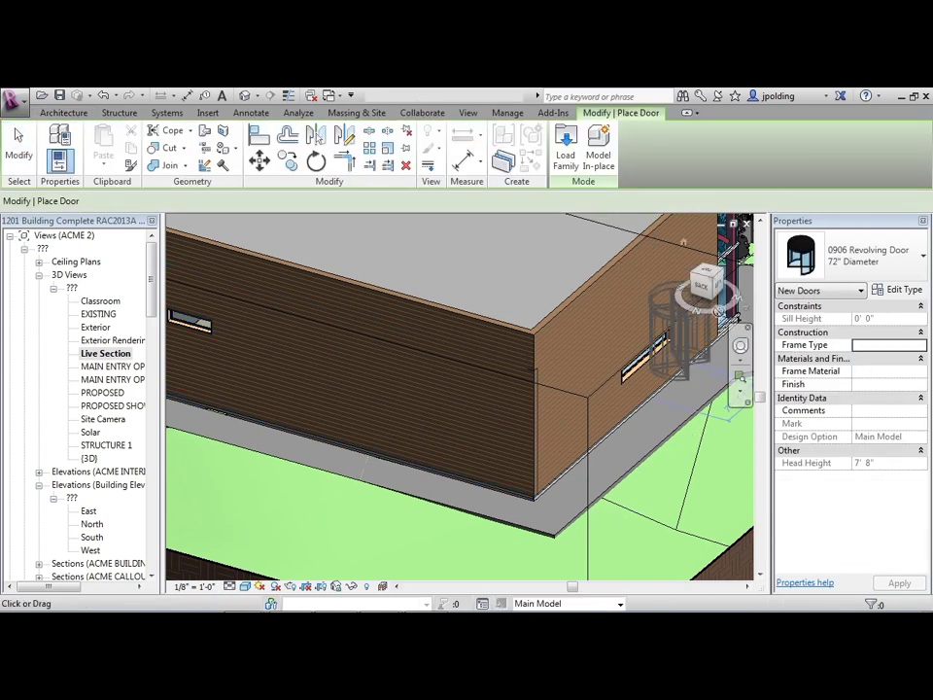
{"action": "left_click", "coordinate": [854, 255]}
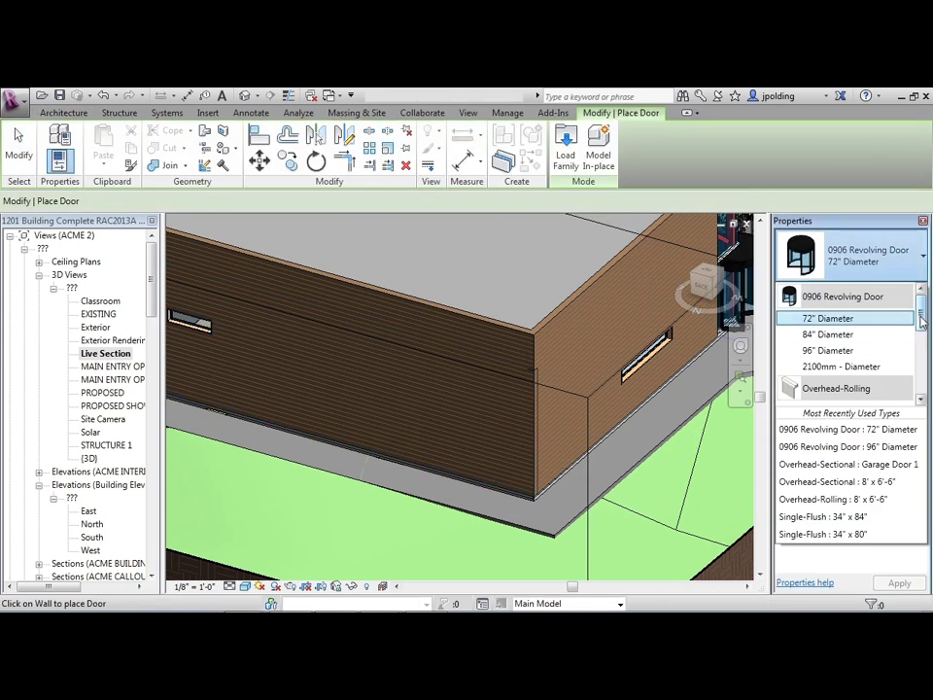
{"action": "scroll", "coordinate": [921, 323], "scroll_direction": "down", "scroll_amount": 5}
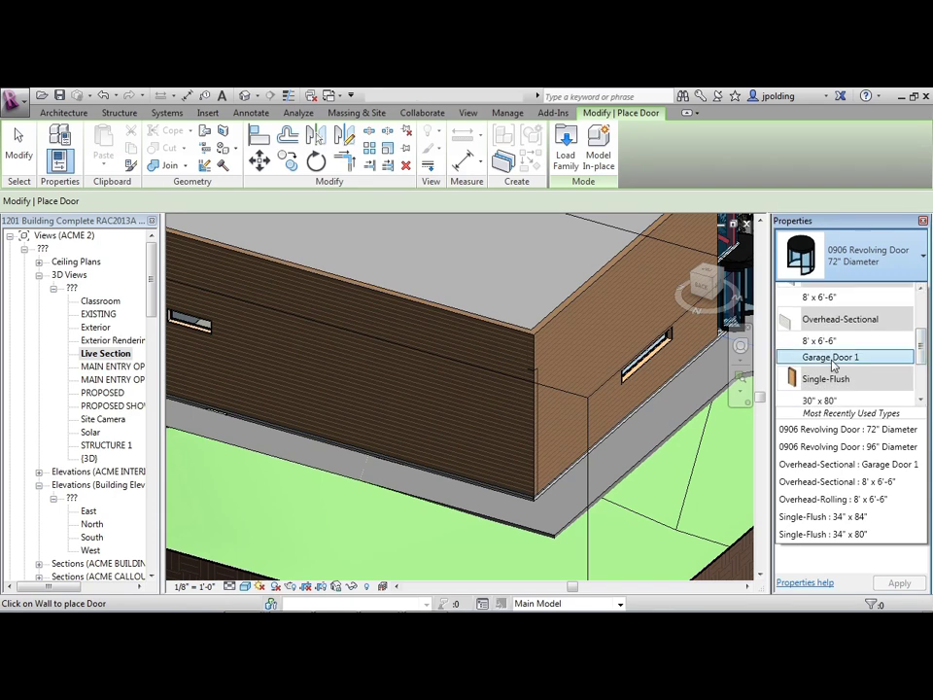
{"action": "left_click", "coordinate": [834, 359]}
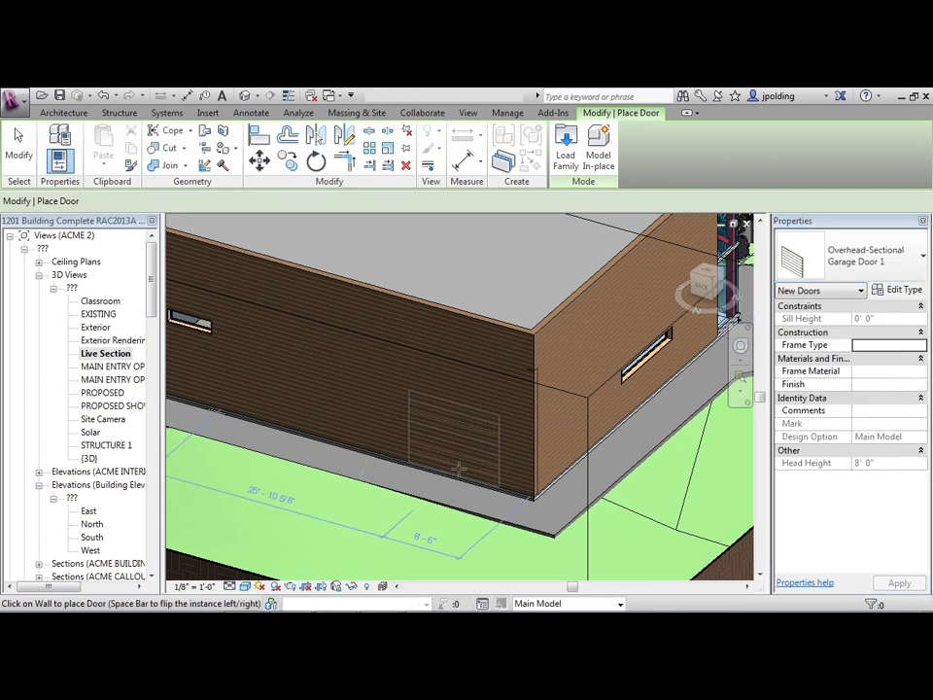
{"action": "left_click", "coordinate": [434, 493]}
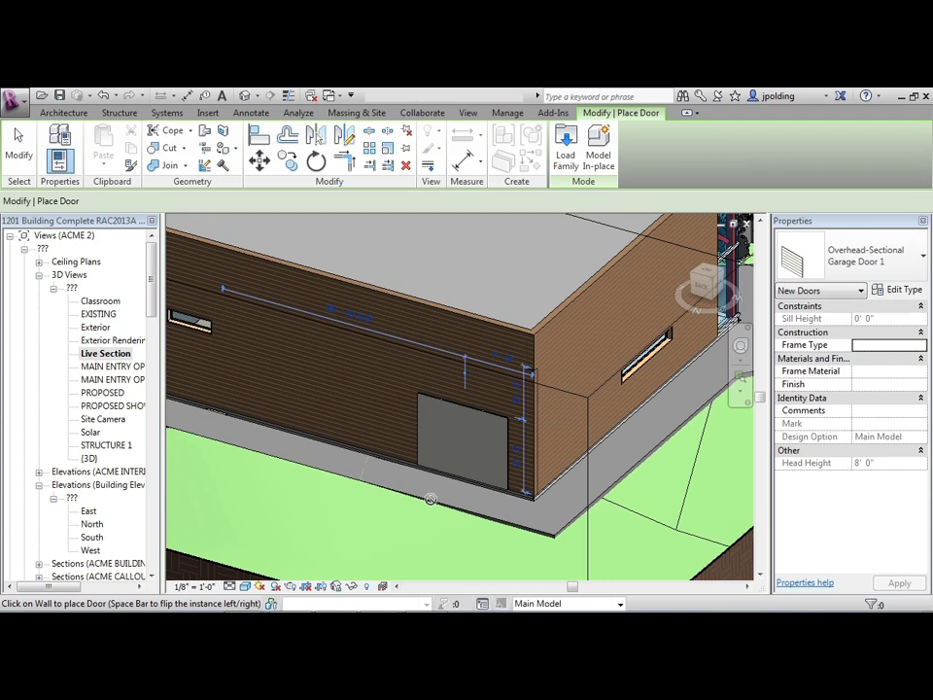
Place a Single-Flush 36" x 84" door in the same wall, beside the garage door and away from the corner
{"action": "left_click", "coordinate": [855, 254]}
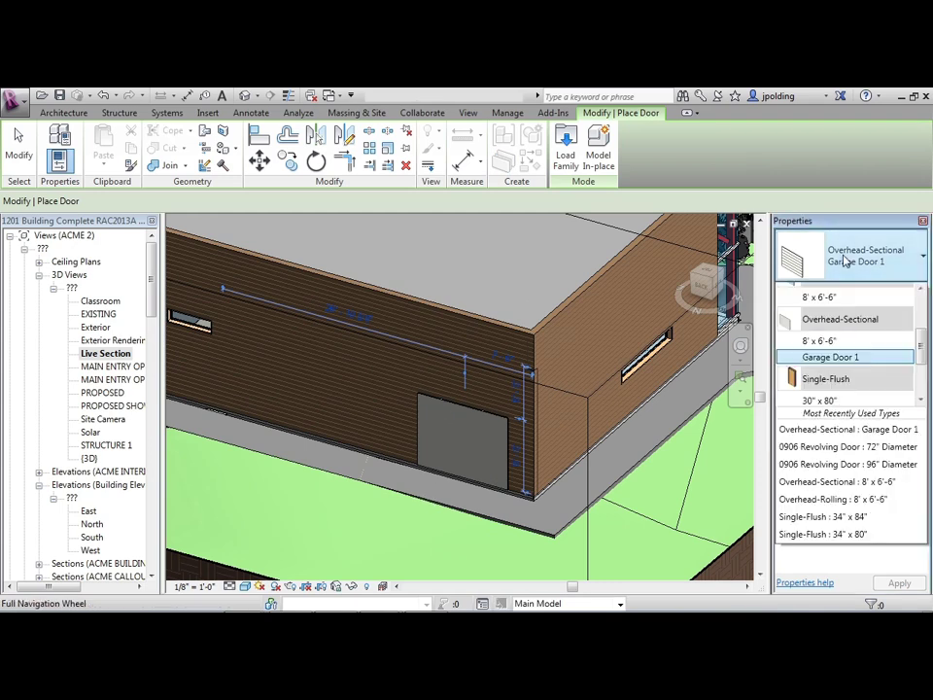
{"action": "scroll", "coordinate": [922, 367], "scroll_direction": "down", "scroll_amount": 3}
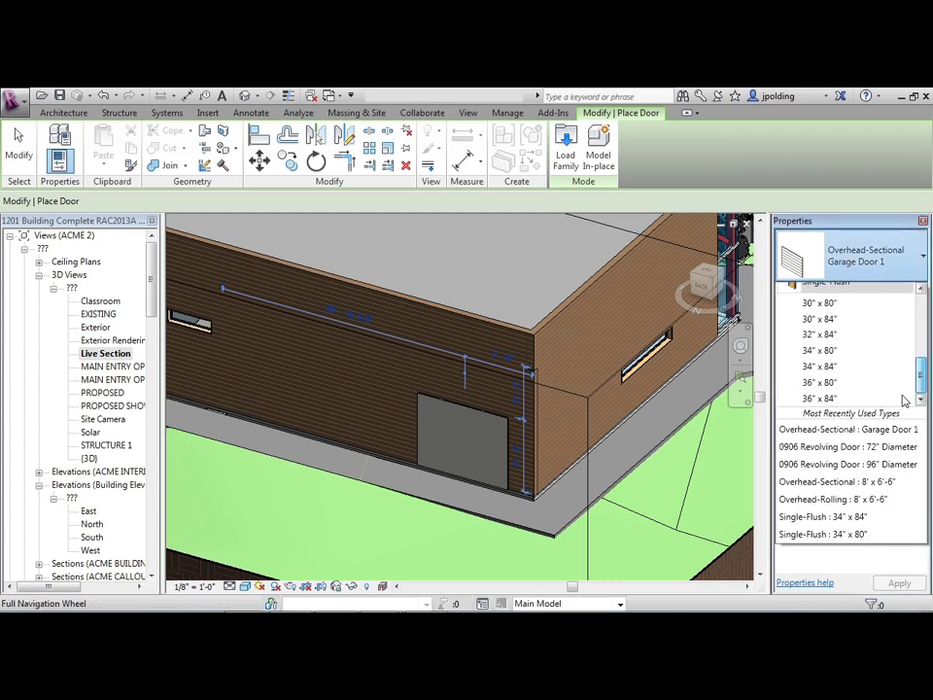
{"action": "left_click", "coordinate": [829, 399]}
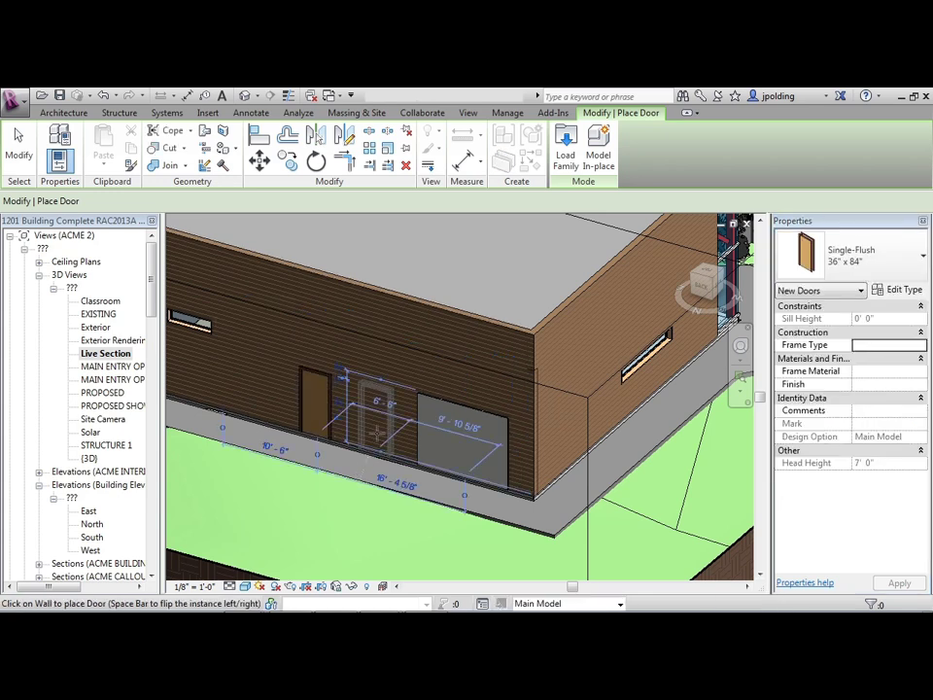
{"action": "left_click", "coordinate": [316, 427]}
{"action": "key", "text": "Escape"}
{"action": "key", "text": "Escape"}
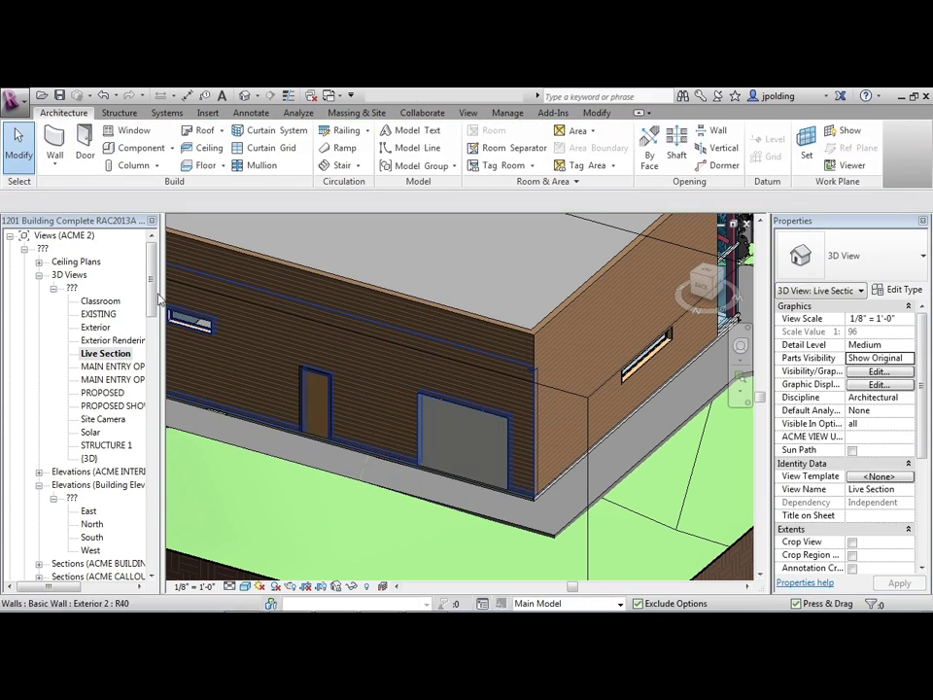
Open the MAIN FLOOR ARCH floor plan and flip the garage door in the exterior wall
{"action": "scroll", "coordinate": [55, 356], "scroll_direction": "down", "scroll_amount": 7}
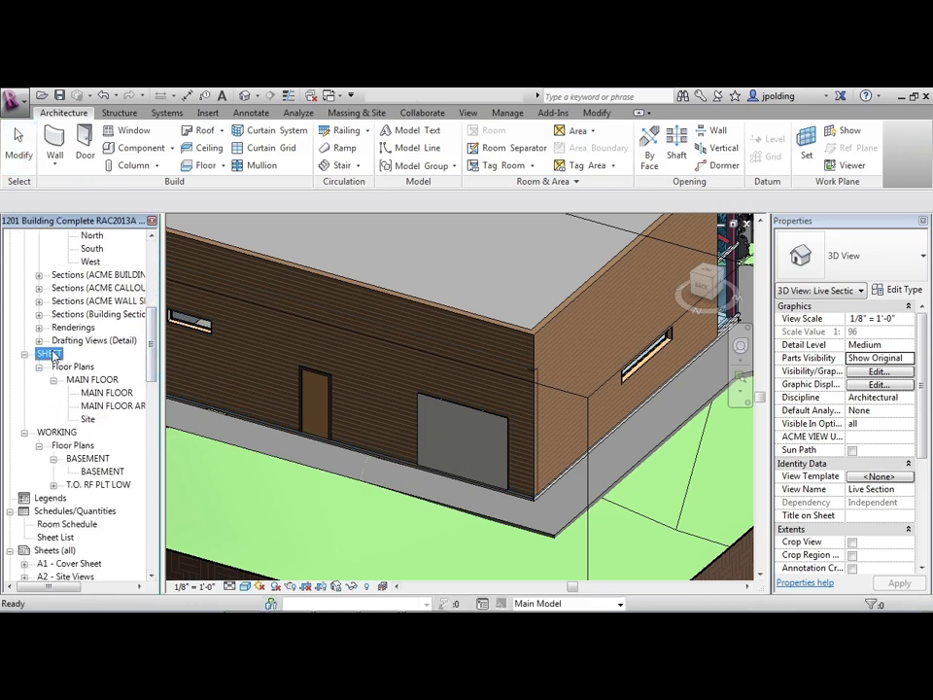
{"action": "left_click", "coordinate": [73, 366]}
{"action": "left_click", "coordinate": [92, 379]}
{"action": "left_click", "coordinate": [105, 391]}
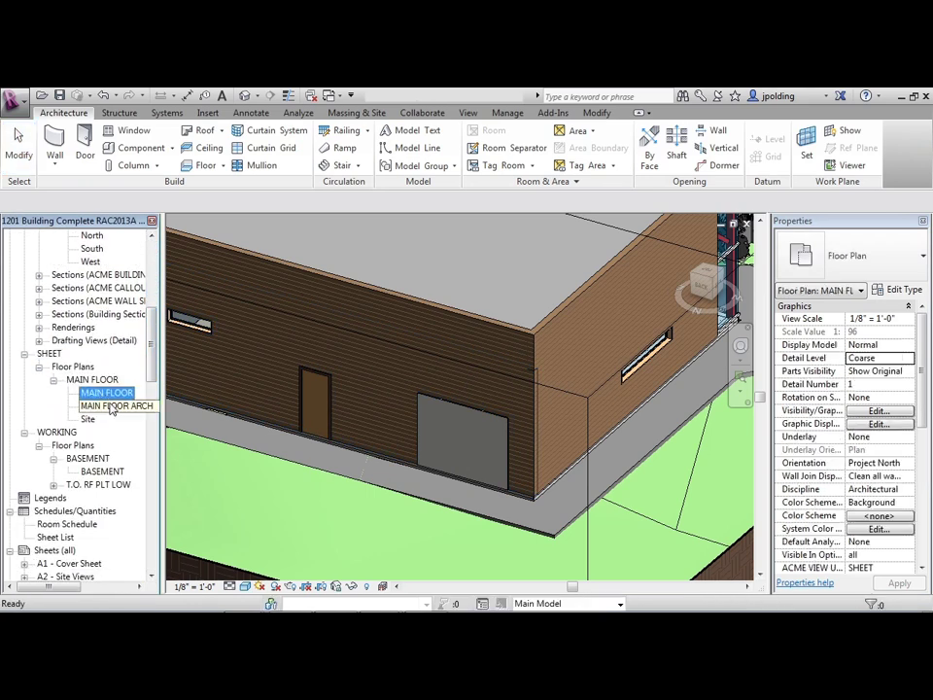
{"action": "double_click", "coordinate": [109, 405]}
{"action": "scroll", "coordinate": [411, 326], "scroll_direction": "up", "scroll_amount": 6}
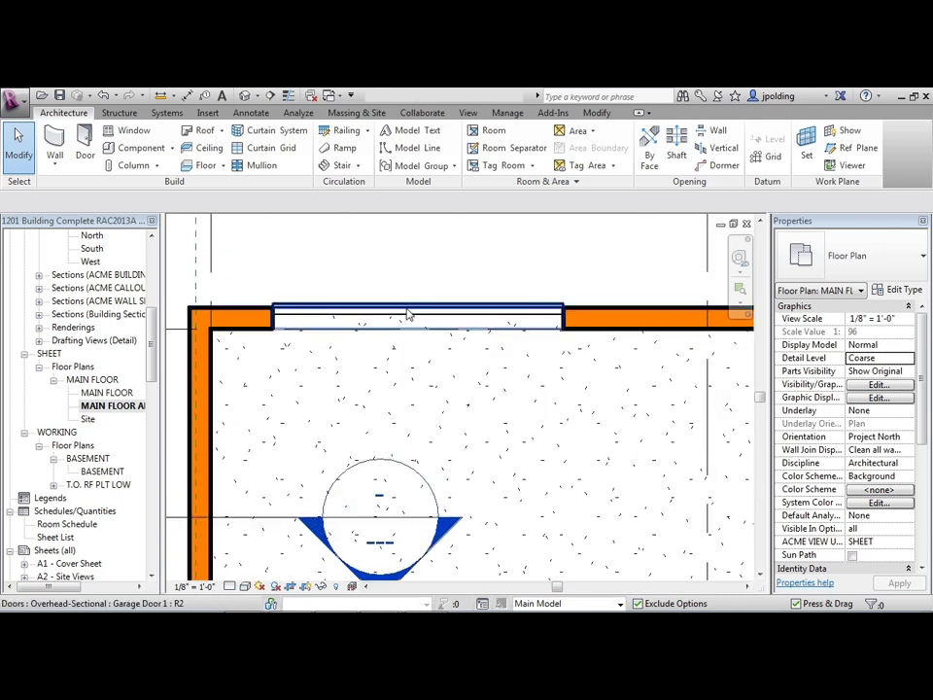
{"action": "left_click", "coordinate": [408, 315]}
{"action": "key", "text": "space"}
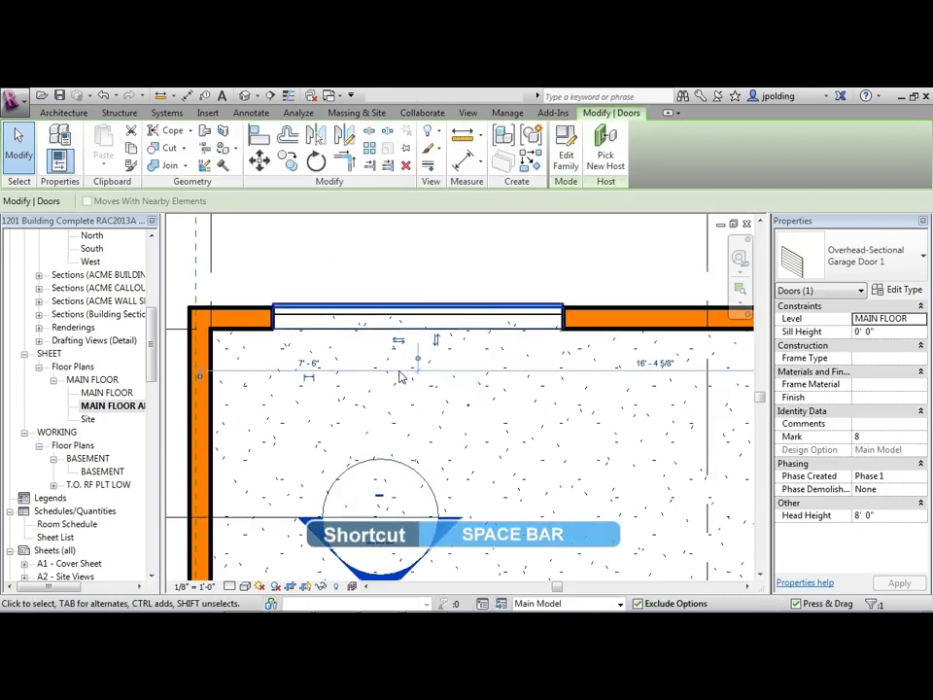
{"action": "key", "text": "Escape"}
Move the single-flush door along the exterior wall toward the garage door, to about 14'-0" from the washroom wall
{"action": "scroll", "coordinate": [243, 333], "scroll_direction": "down", "scroll_amount": 3}
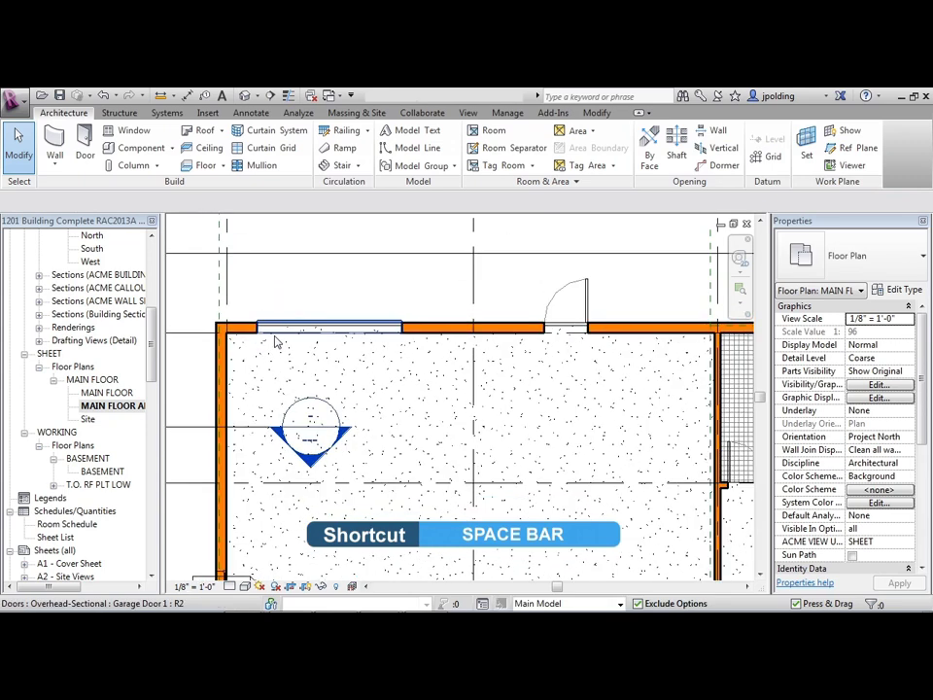
{"action": "left_click", "coordinate": [562, 301]}
{"action": "left_click_drag", "start_coordinate": [561, 301], "coordinate": [535, 301]}
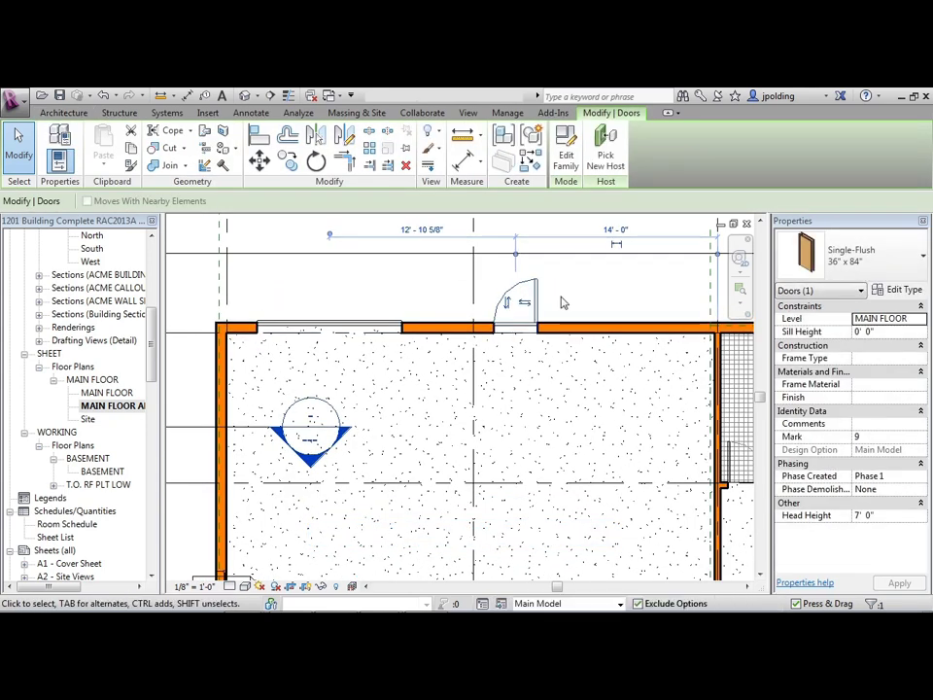
{"action": "scroll", "coordinate": [545, 309], "scroll_direction": "up", "scroll_amount": 1}
{"action": "left_click", "coordinate": [571, 303]}
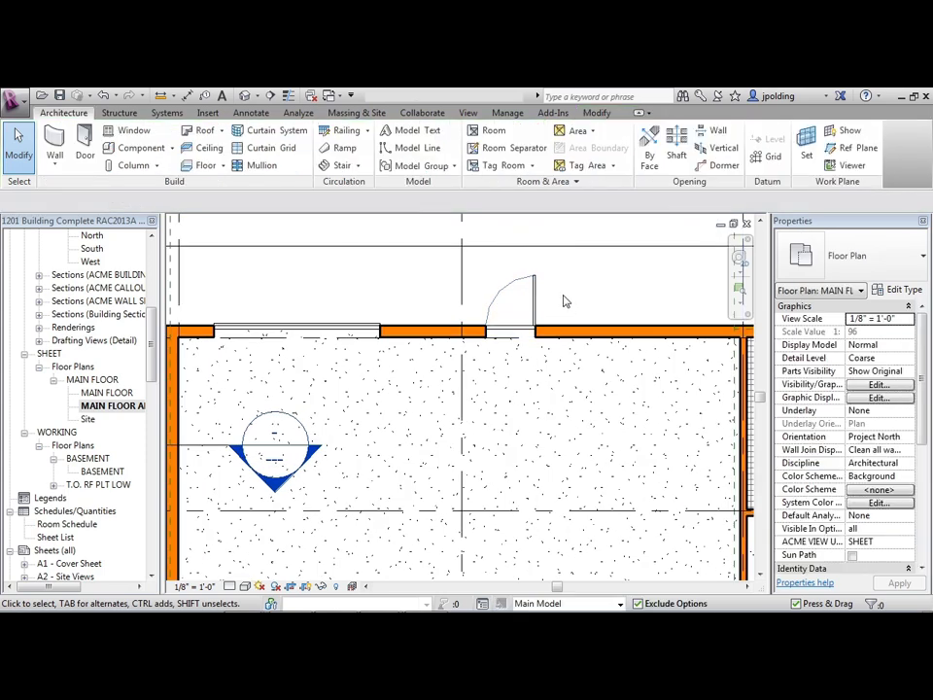
Return to the Live Section 3D view and flip the garage door so its panelled face shows from outside
{"action": "scroll", "coordinate": [535, 308], "scroll_direction": "down", "scroll_amount": 1}
{"action": "scroll", "coordinate": [387, 403], "scroll_direction": "down", "scroll_amount": 2}
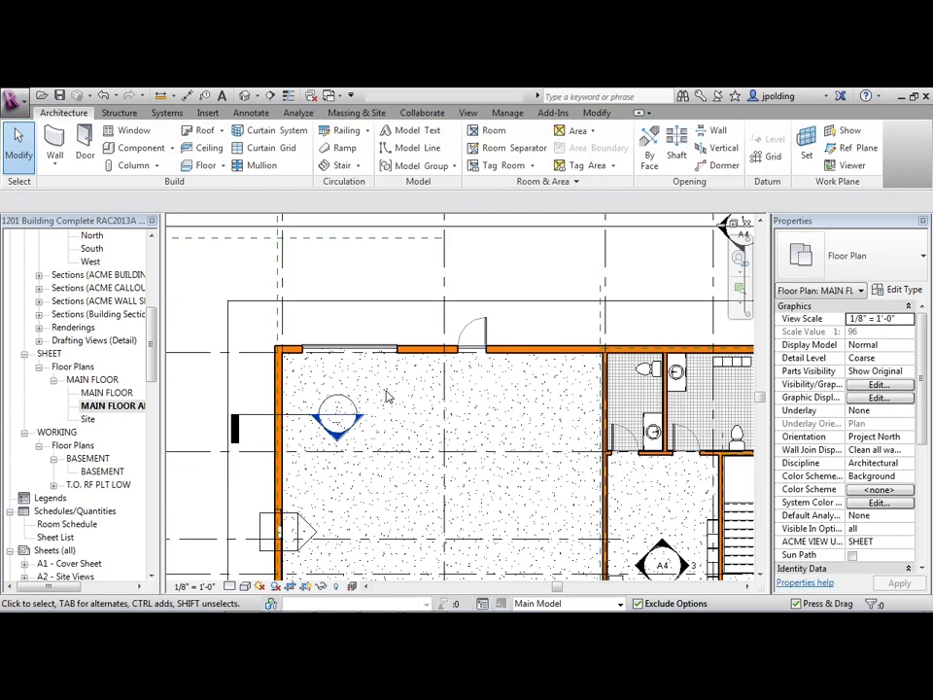
{"action": "scroll", "coordinate": [150, 355], "scroll_direction": "up", "scroll_amount": 6}
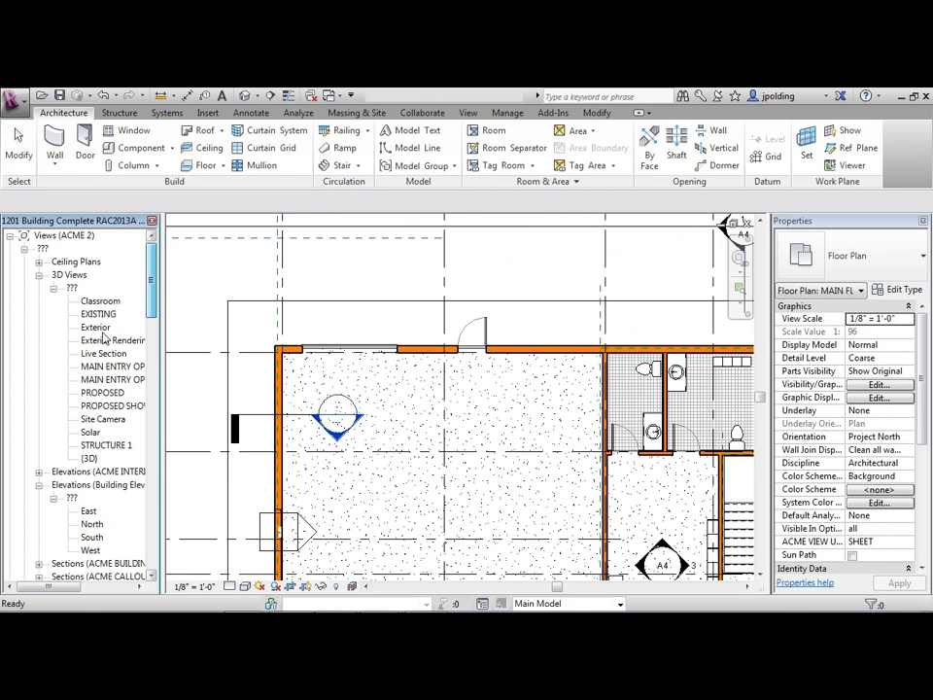
{"action": "double_click", "coordinate": [103, 352]}
{"action": "scroll", "coordinate": [471, 485], "scroll_direction": "up", "scroll_amount": 2}
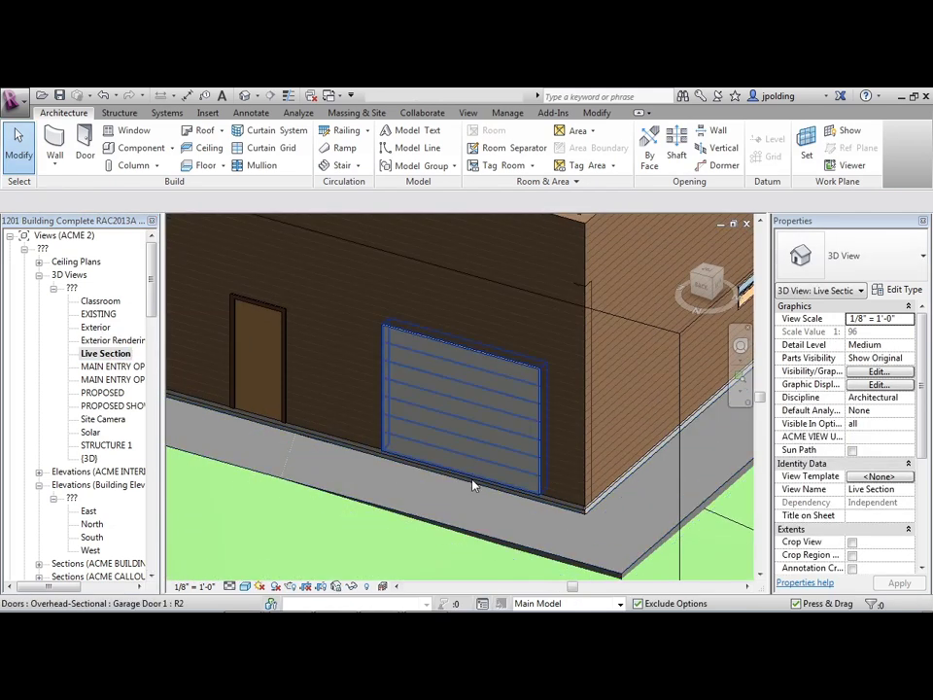
{"action": "left_click", "coordinate": [477, 483]}
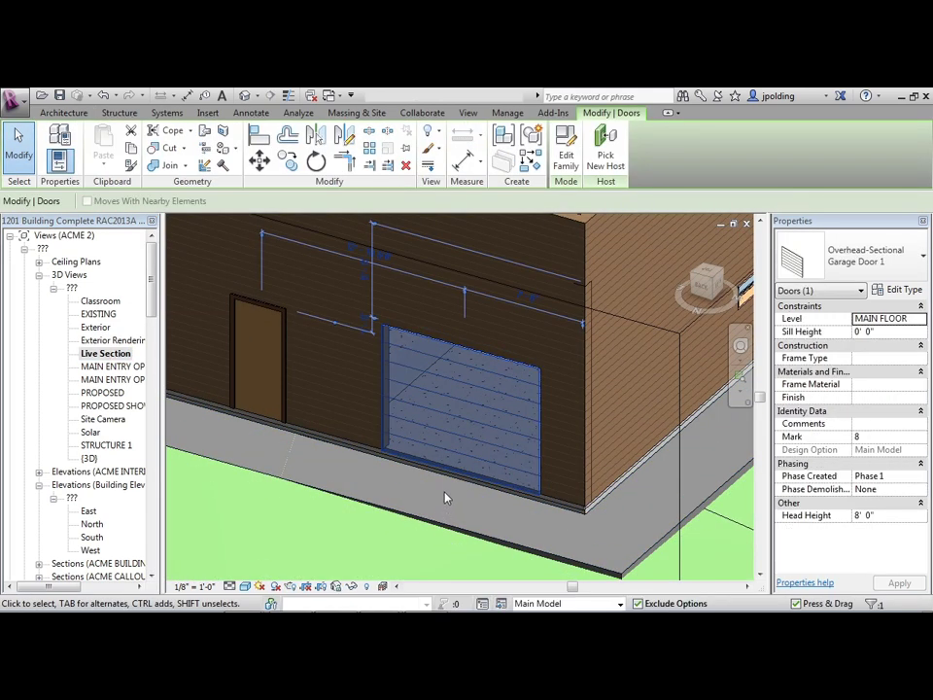
{"action": "left_click", "coordinate": [417, 554]}
{"action": "scroll", "coordinate": [428, 486], "scroll_direction": "down", "scroll_amount": 3}
{"action": "middle_click_drag", "start_coordinate": [389, 496], "coordinate": [363, 521], "text": "shift"}
{"action": "scroll", "coordinate": [361, 521], "scroll_direction": "up", "scroll_amount": 2}
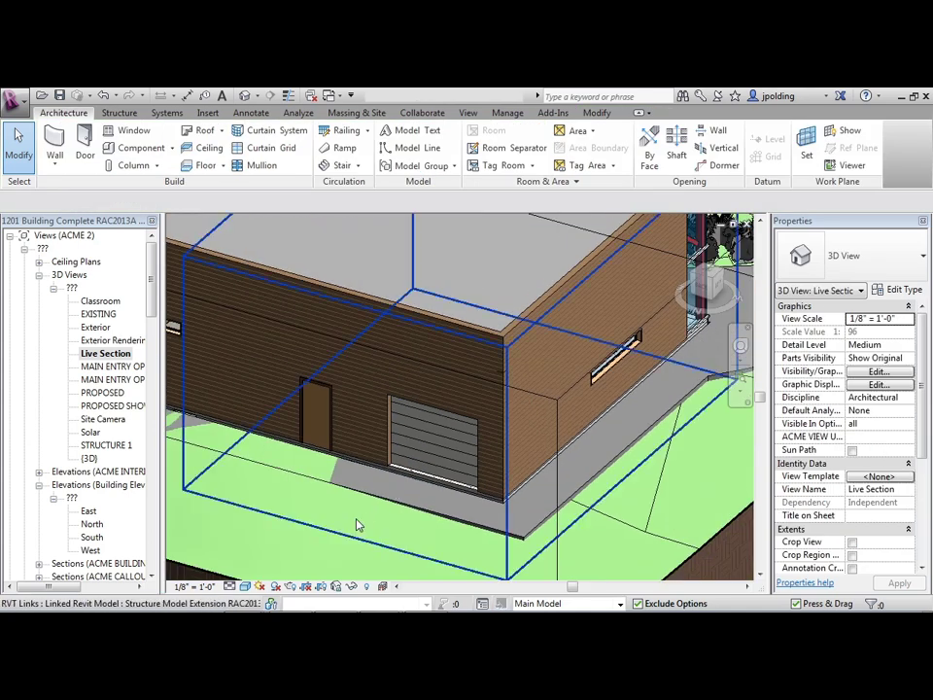
{"action": "scroll", "coordinate": [445, 500], "scroll_direction": "down", "scroll_amount": 3}
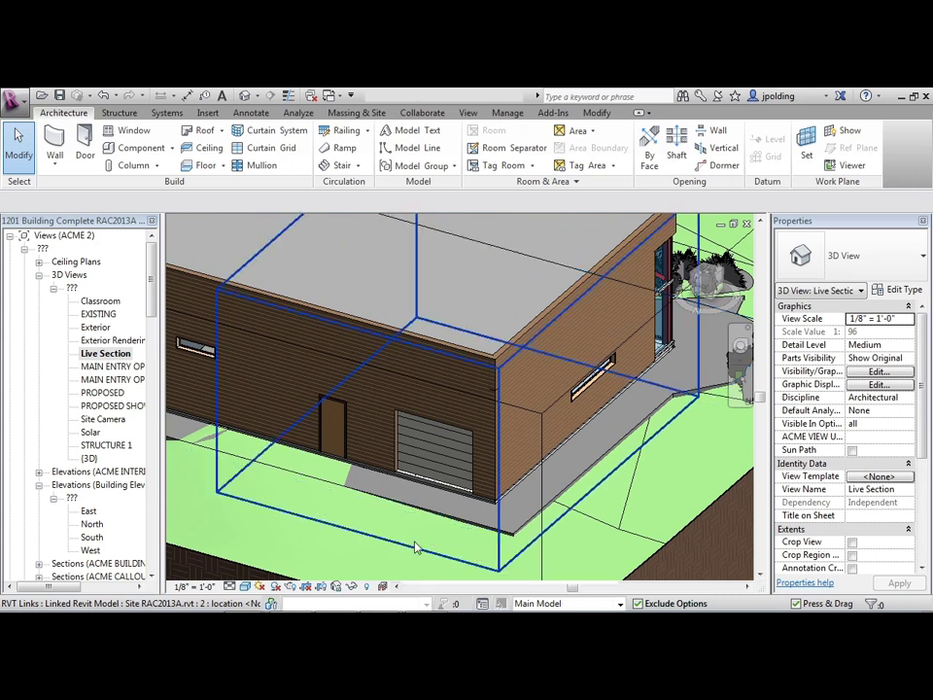
{"action": "scroll", "coordinate": [428, 522], "scroll_direction": "down", "scroll_amount": 1}
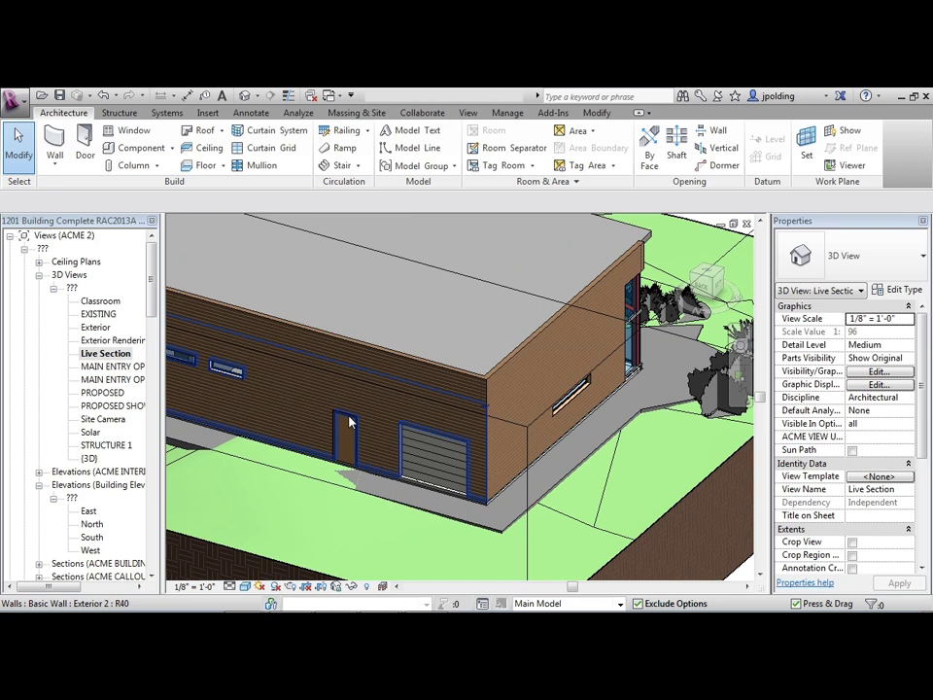
Open the MAIN FLOOR floor plan and show the part of the building around the foyer
{"action": "scroll", "coordinate": [120, 410], "scroll_direction": "down", "scroll_amount": 7}
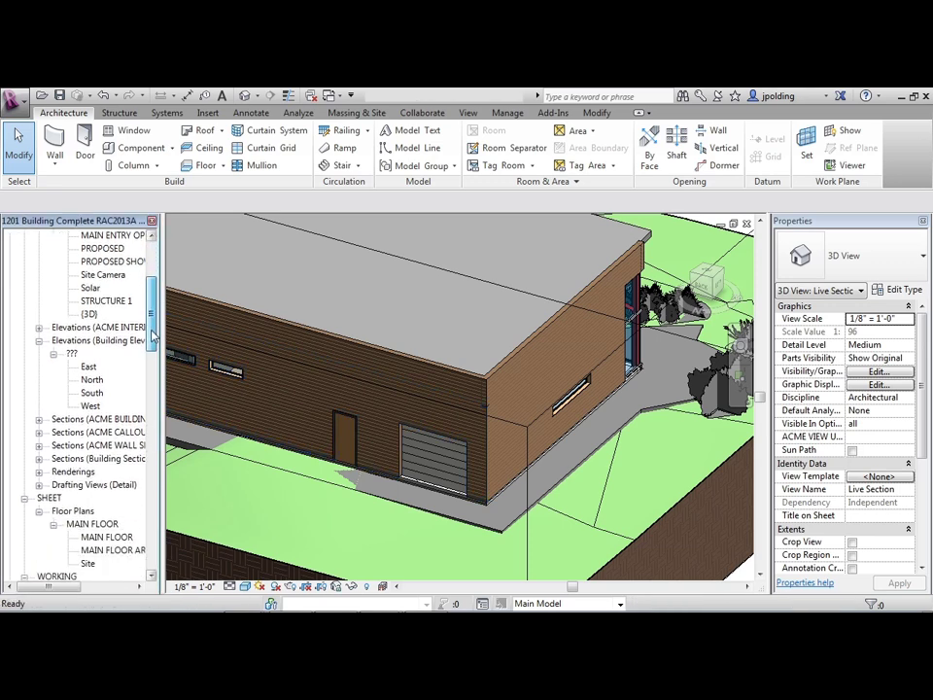
{"action": "double_click", "coordinate": [120, 410]}
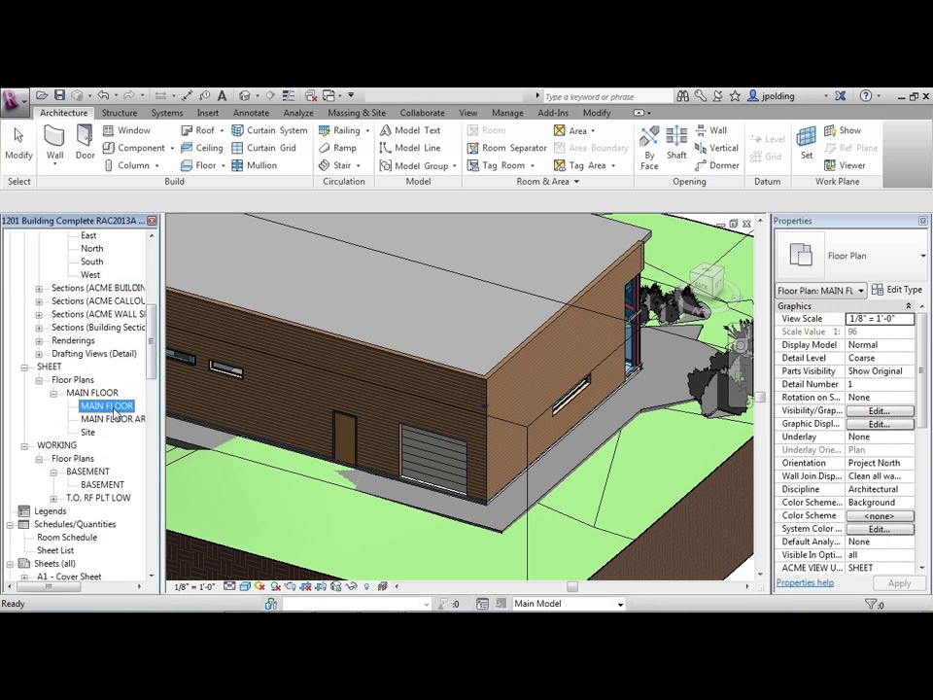
{"action": "scroll", "coordinate": [359, 267], "scroll_direction": "down", "scroll_amount": 2}
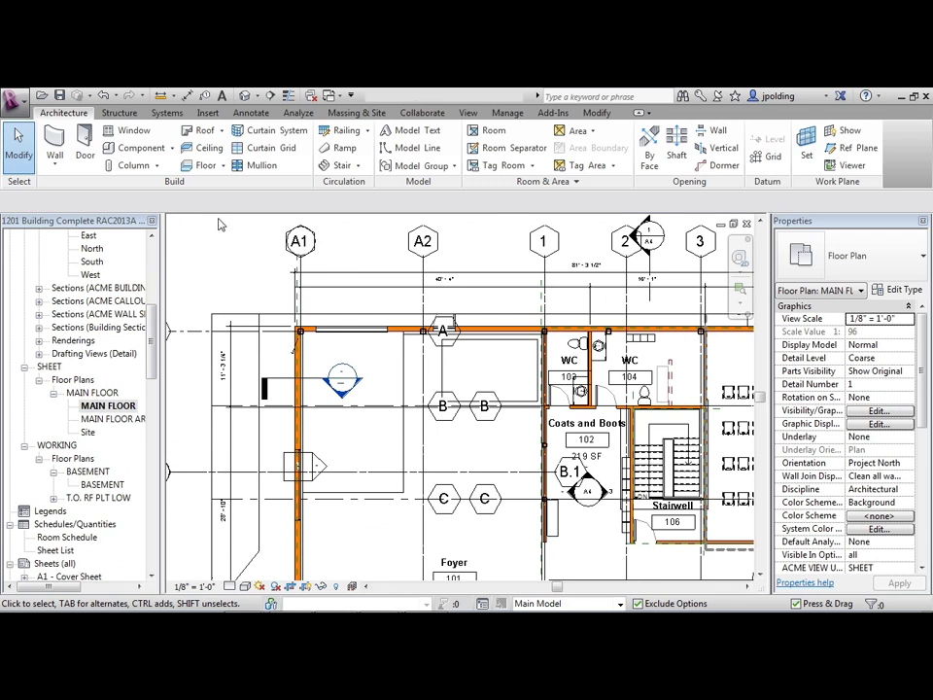
Start a roof by footprint with type Wood Rafter 8" - Asphalt Shingle - Insulated and a base offset of 8' 0"
{"action": "left_click", "coordinate": [221, 130]}
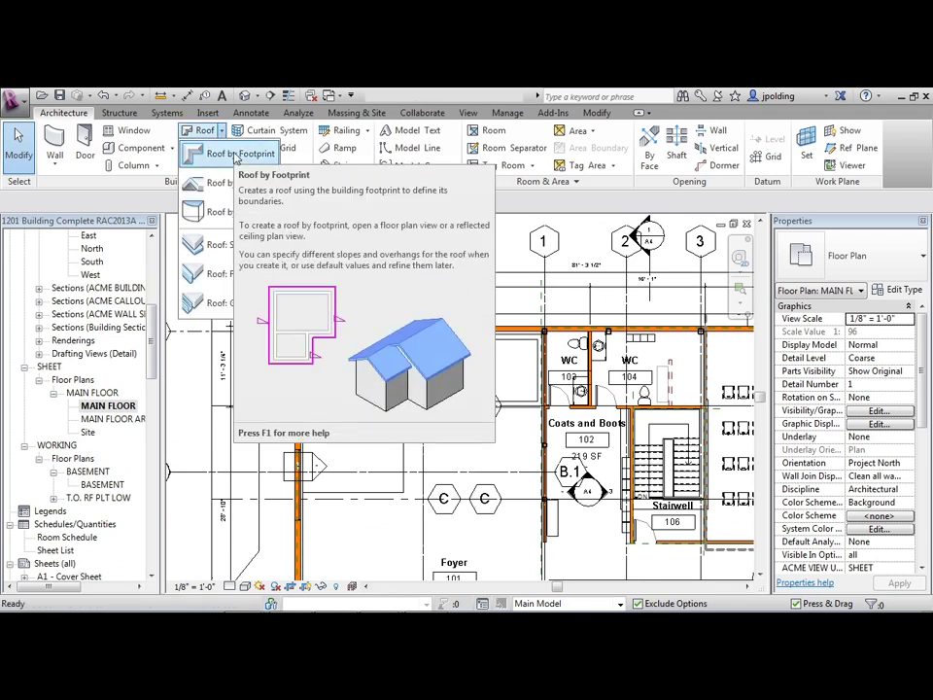
{"action": "left_click", "coordinate": [238, 155]}
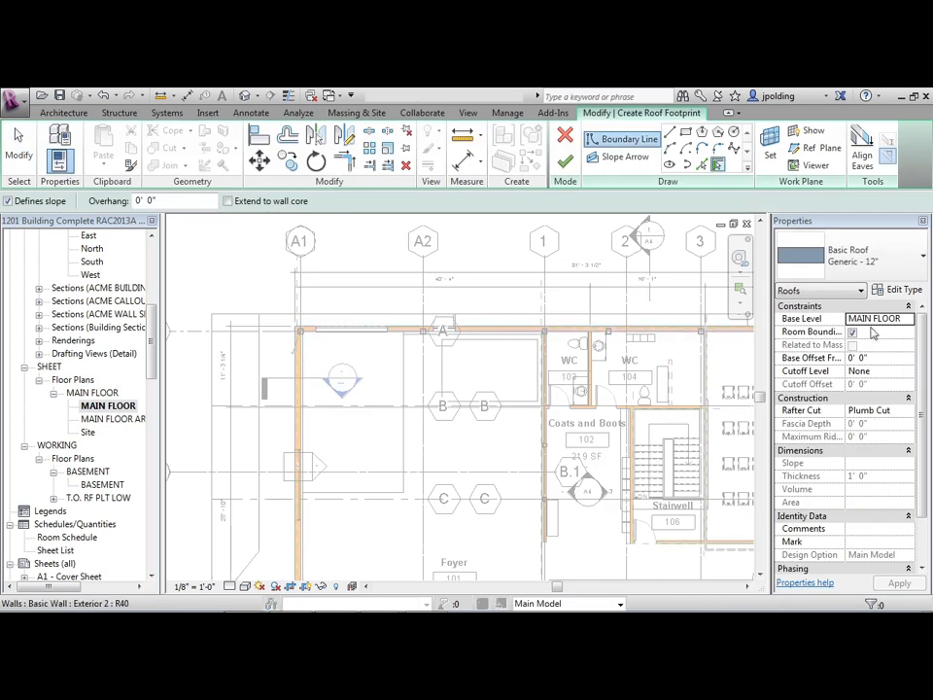
{"action": "left_click", "coordinate": [828, 274]}
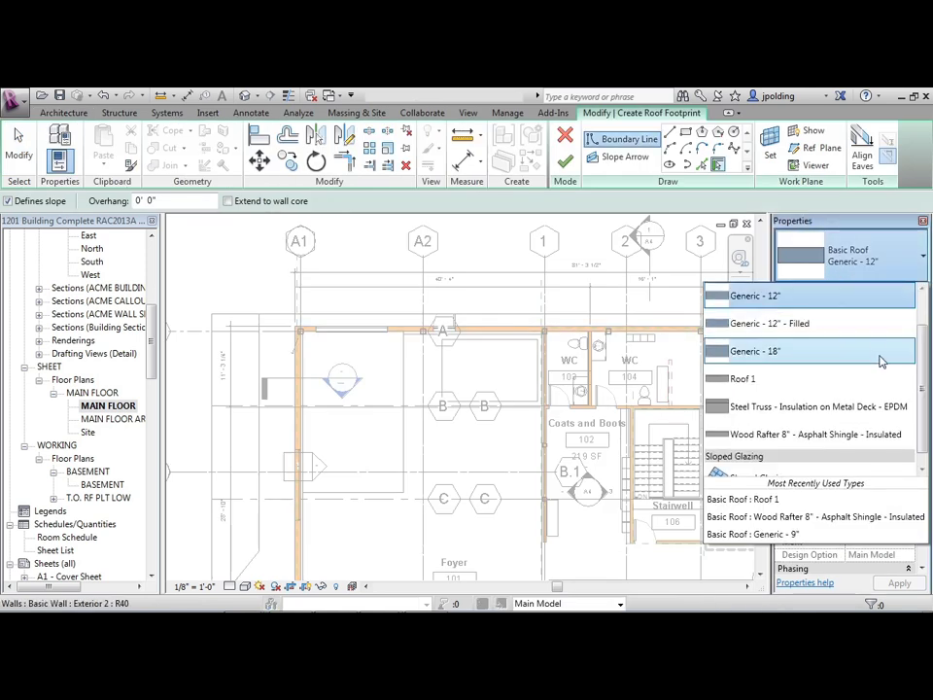
{"action": "left_click", "coordinate": [793, 434]}
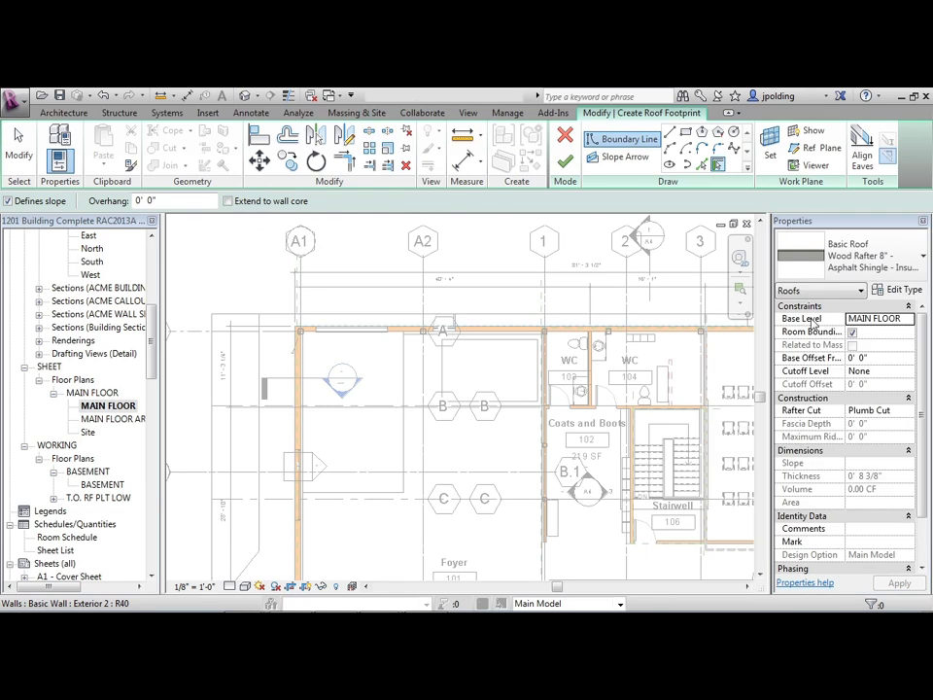
{"action": "left_click", "coordinate": [893, 358]}
{"action": "type", "text": "8"}
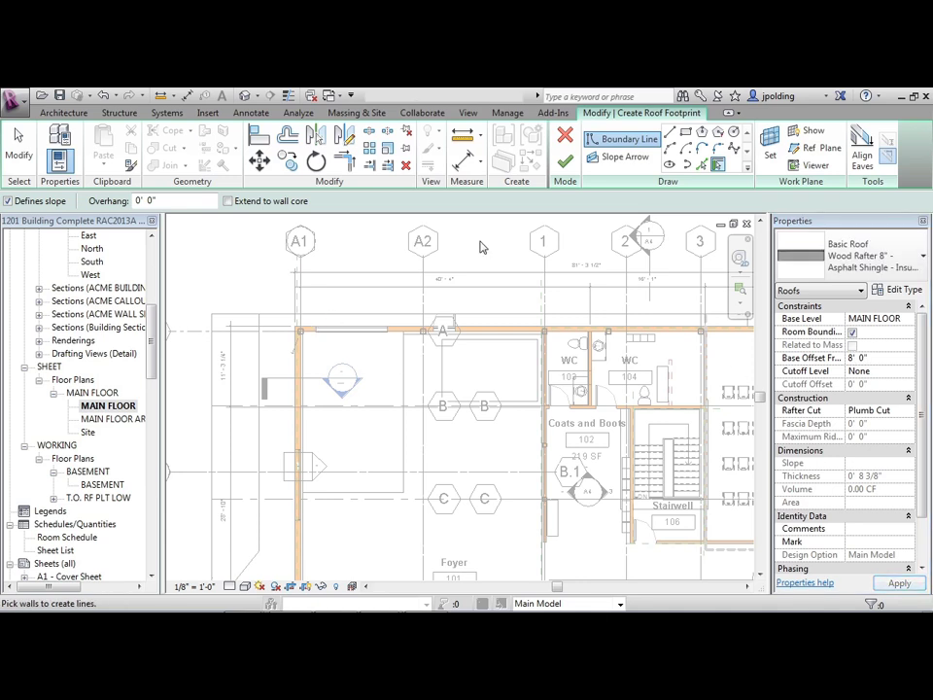
Draw chained roof boundary lines along the outer faces of the grid A, A1 and D walls, about 26'-6" long on grid D
{"action": "left_click", "coordinate": [669, 134]}
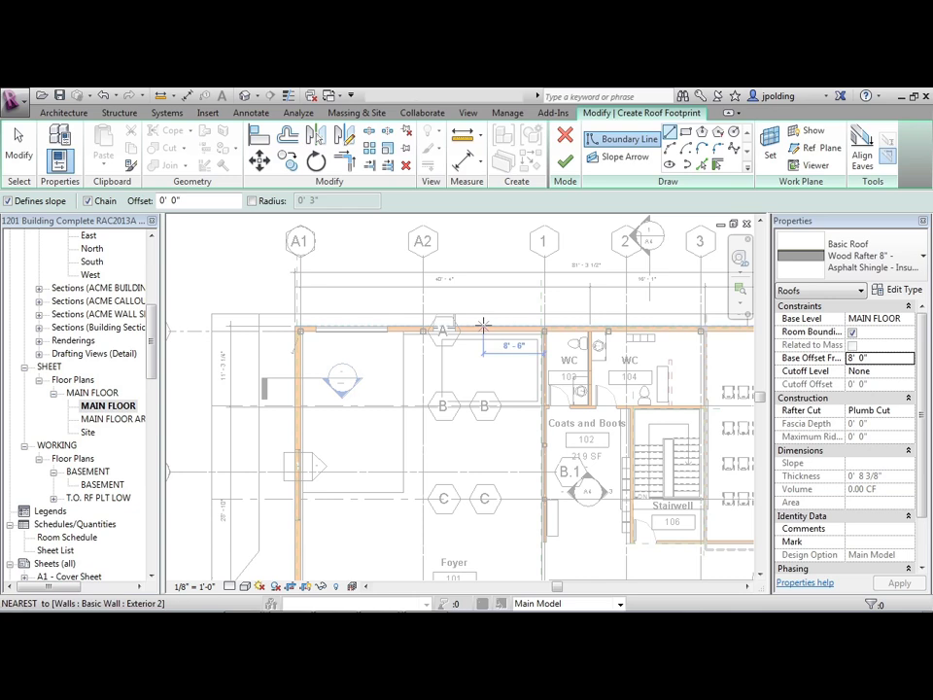
{"action": "scroll", "coordinate": [486, 329], "scroll_direction": "up", "scroll_amount": 2}
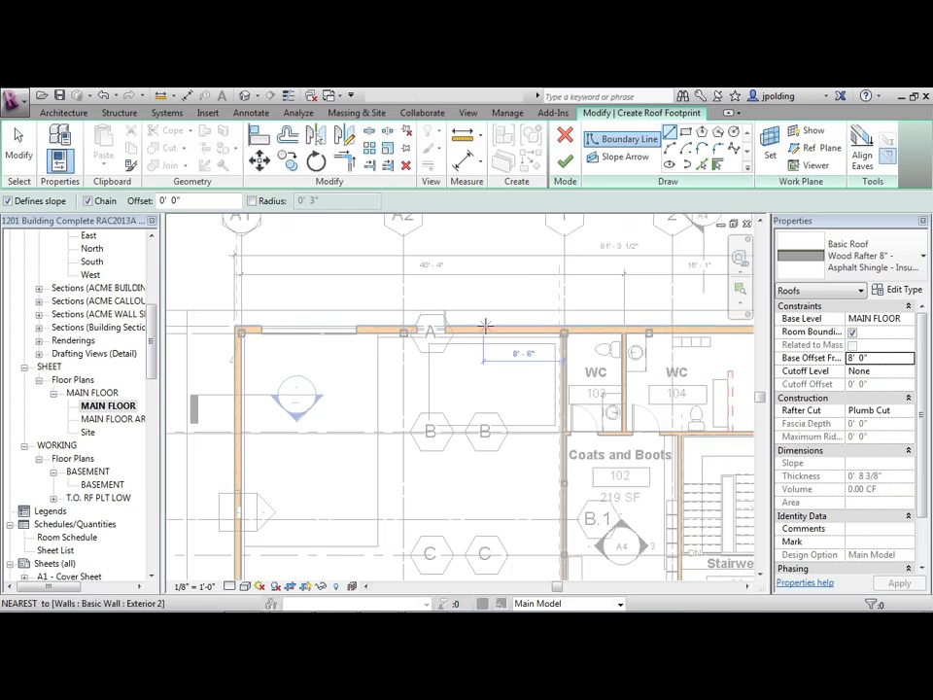
{"action": "left_click", "coordinate": [484, 328]}
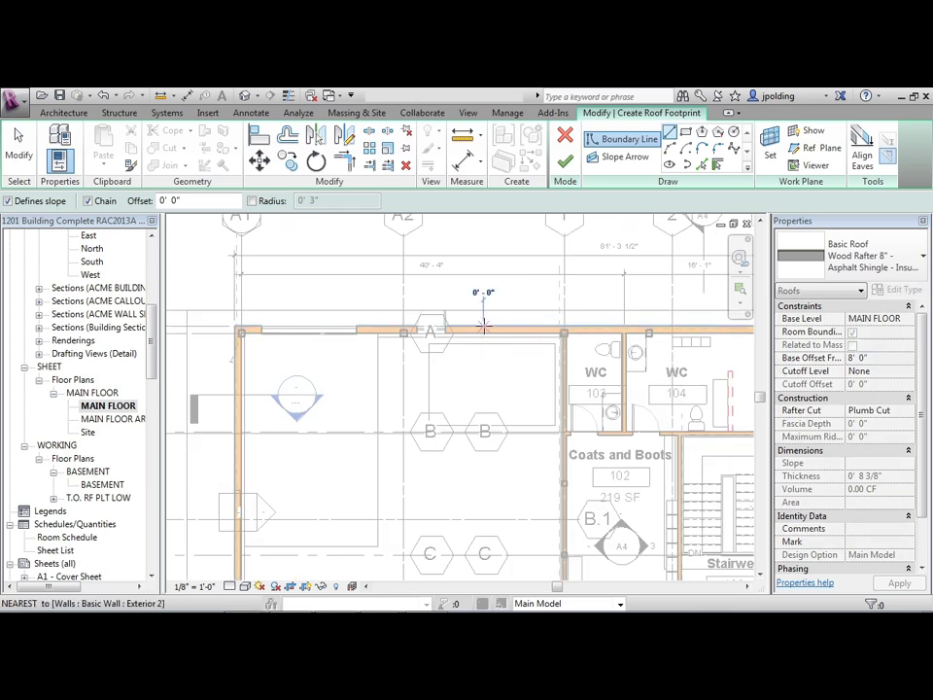
{"action": "left_click", "coordinate": [239, 330]}
{"action": "scroll", "coordinate": [378, 415], "scroll_direction": "down", "scroll_amount": 3}
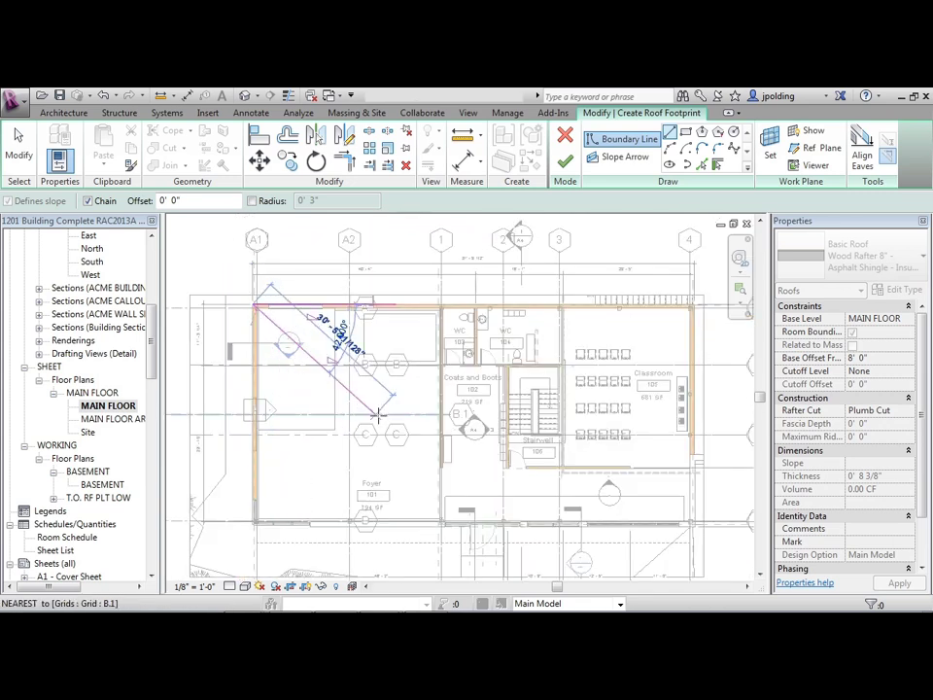
{"action": "scroll", "coordinate": [307, 471], "scroll_direction": "up", "scroll_amount": 6}
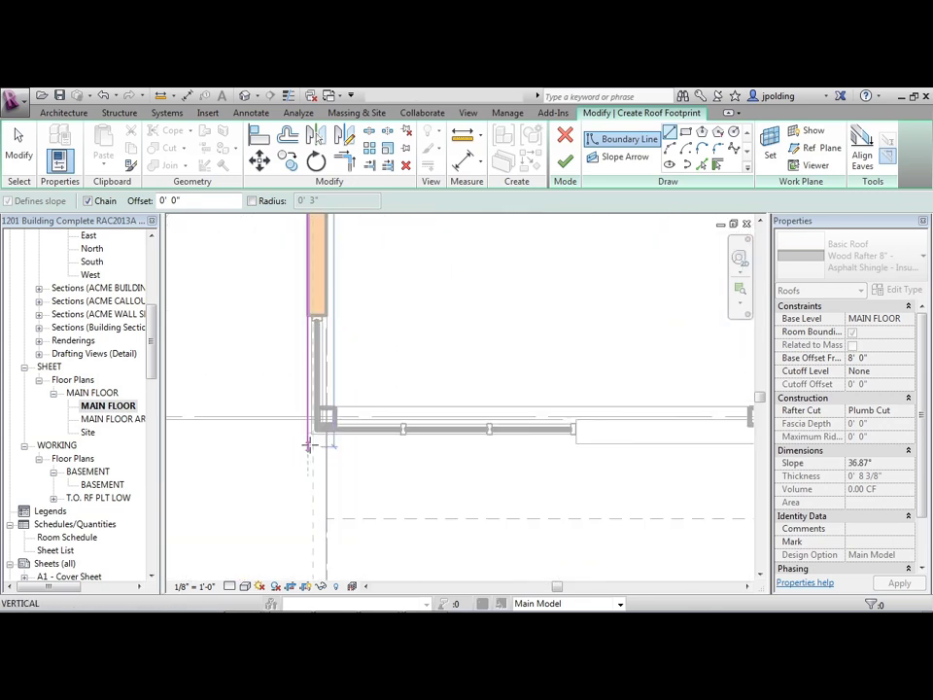
{"action": "left_click", "coordinate": [307, 433]}
{"action": "middle_click_drag", "start_coordinate": [246, 443], "coordinate": [206, 445]}
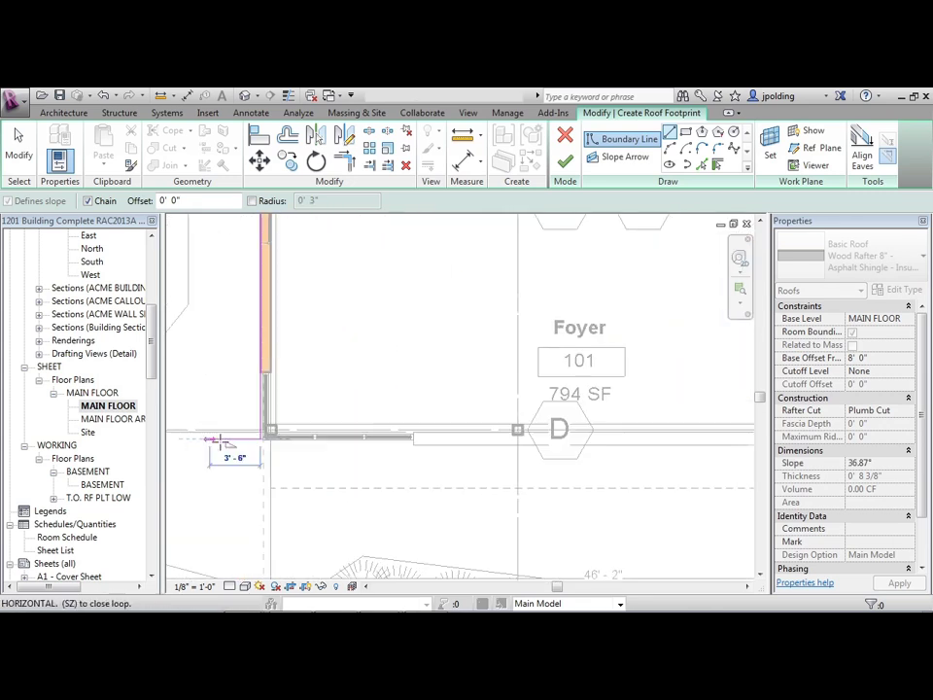
{"action": "left_click", "coordinate": [635, 439]}
{"action": "middle_click_drag", "start_coordinate": [635, 439], "coordinate": [449, 439]}
{"action": "key", "text": "Escape"}
{"action": "key", "text": "Escape"}
Move the grid D boundary line outward onto the outer edge of the thicker wall portion beside the glazing
{"action": "middle_click_drag", "start_coordinate": [236, 462], "coordinate": [410, 458]}
{"action": "scroll", "coordinate": [370, 441], "scroll_direction": "up", "scroll_amount": 4}
{"action": "left_click", "coordinate": [372, 408]}
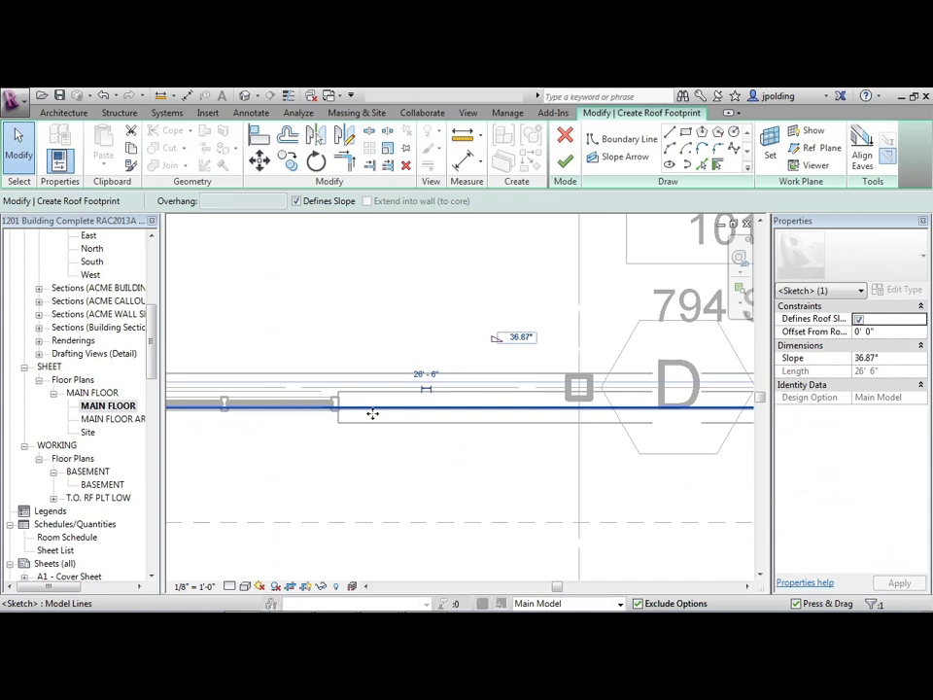
{"action": "left_click", "coordinate": [375, 456]}
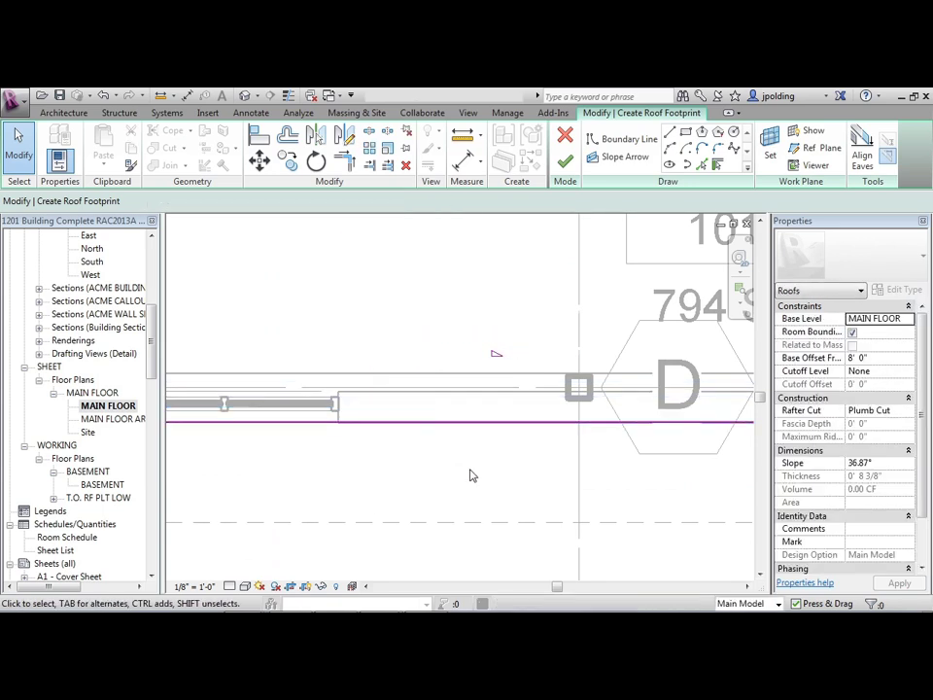
Stretch the free end of the grid D boundary line toward grid 1, to a total length of about 31'-0"
{"action": "scroll", "coordinate": [486, 452], "scroll_direction": "down", "scroll_amount": 5}
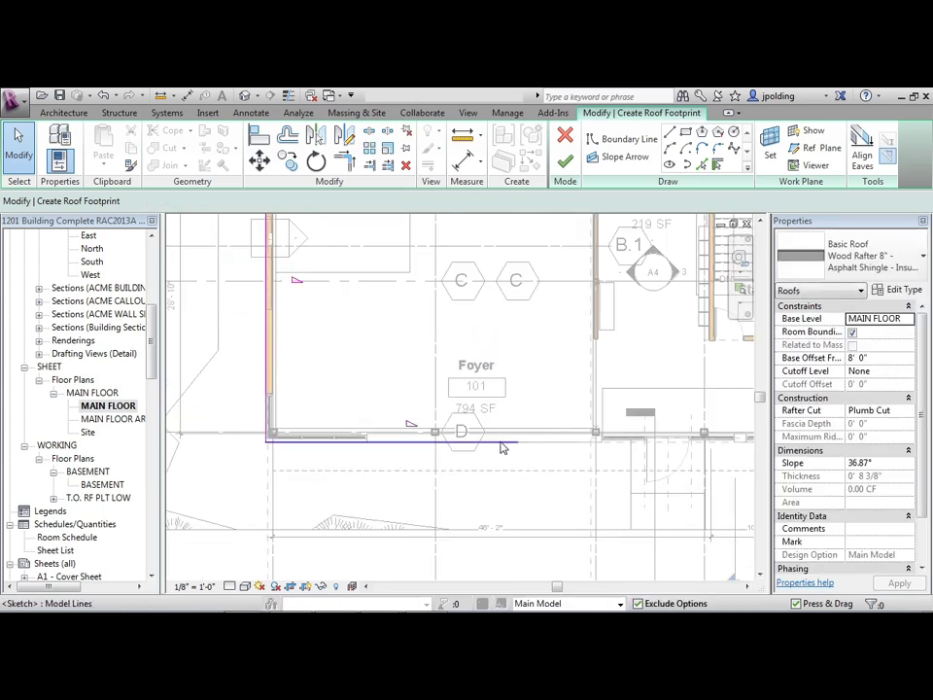
{"action": "left_click", "coordinate": [504, 443]}
{"action": "left_click_drag", "start_coordinate": [514, 442], "coordinate": [559, 441]}
{"action": "left_click", "coordinate": [581, 473]}
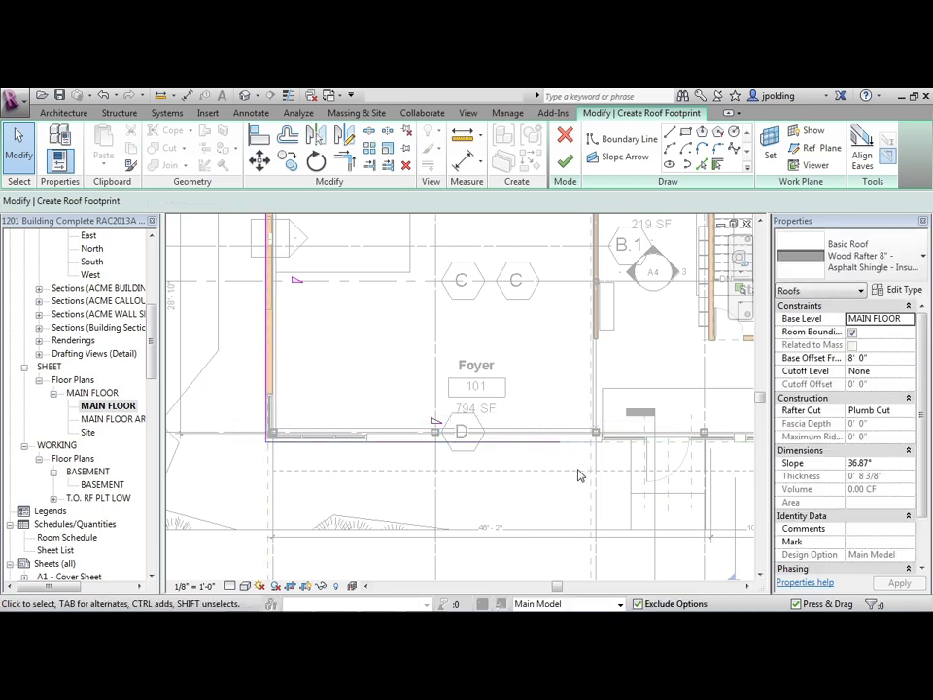
{"action": "scroll", "coordinate": [446, 484], "scroll_direction": "down", "scroll_amount": 3}
{"action": "middle_click_drag", "start_coordinate": [448, 466], "coordinate": [417, 425]}
{"action": "scroll", "coordinate": [396, 443], "scroll_direction": "up", "scroll_amount": 3}
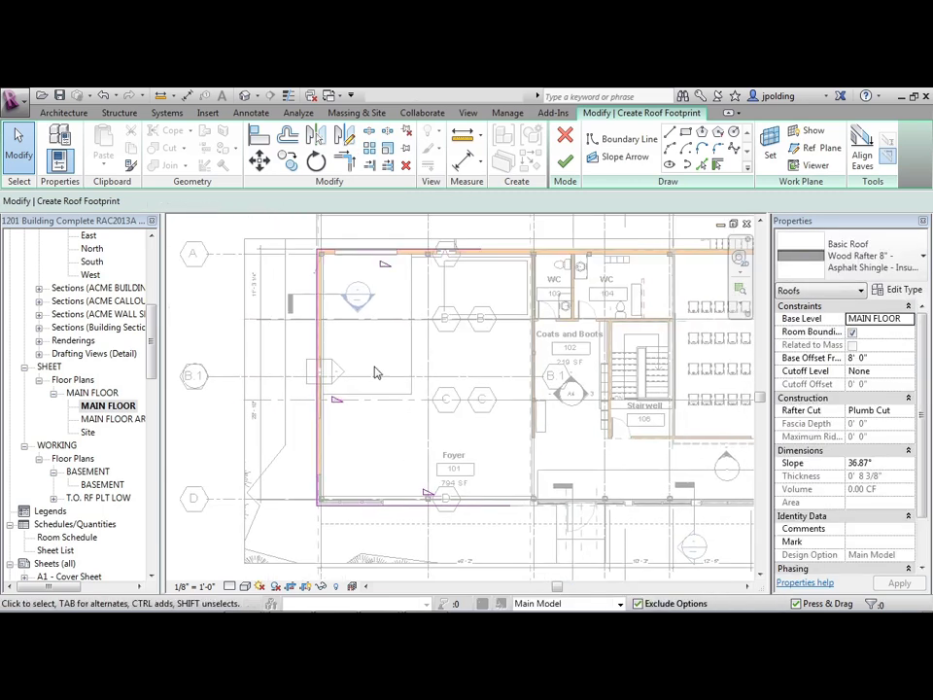
Draw the outer roof boundary by tracing the three inner lines with an outward offset of 6' 0"
{"action": "left_click", "coordinate": [669, 136]}
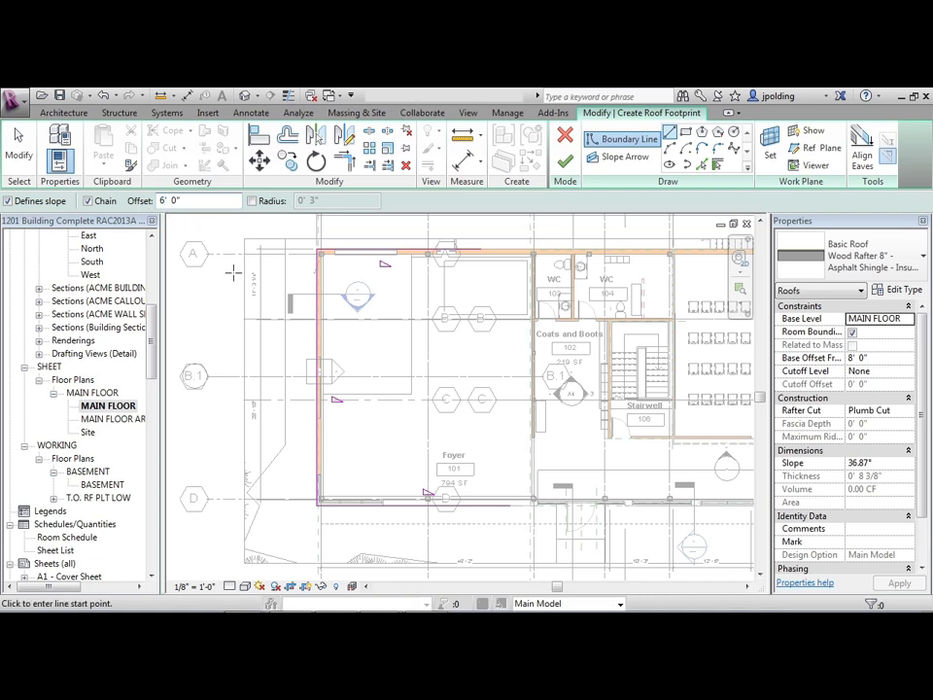
{"action": "left_click", "coordinate": [506, 504]}
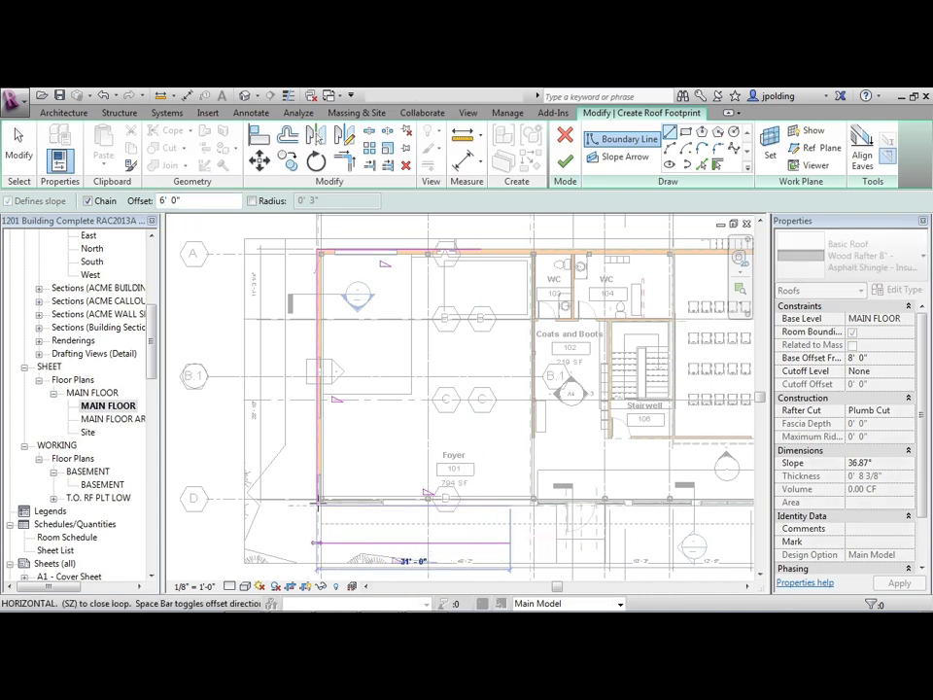
{"action": "left_click", "coordinate": [318, 503]}
{"action": "scroll", "coordinate": [319, 248], "scroll_direction": "up", "scroll_amount": 4}
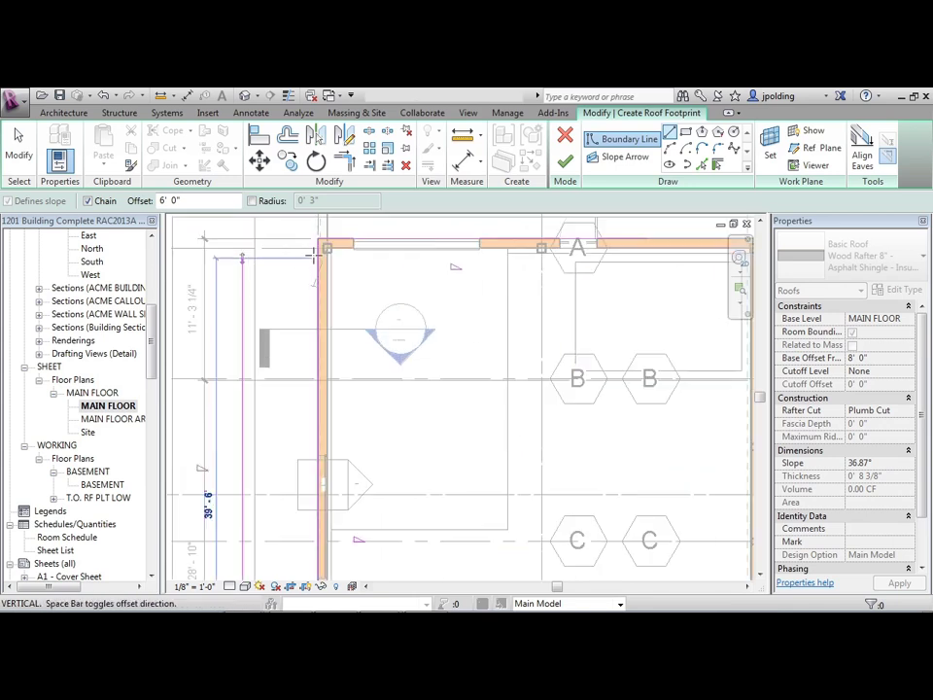
{"action": "left_click", "coordinate": [320, 241]}
{"action": "scroll", "coordinate": [350, 271], "scroll_direction": "down", "scroll_amount": 3}
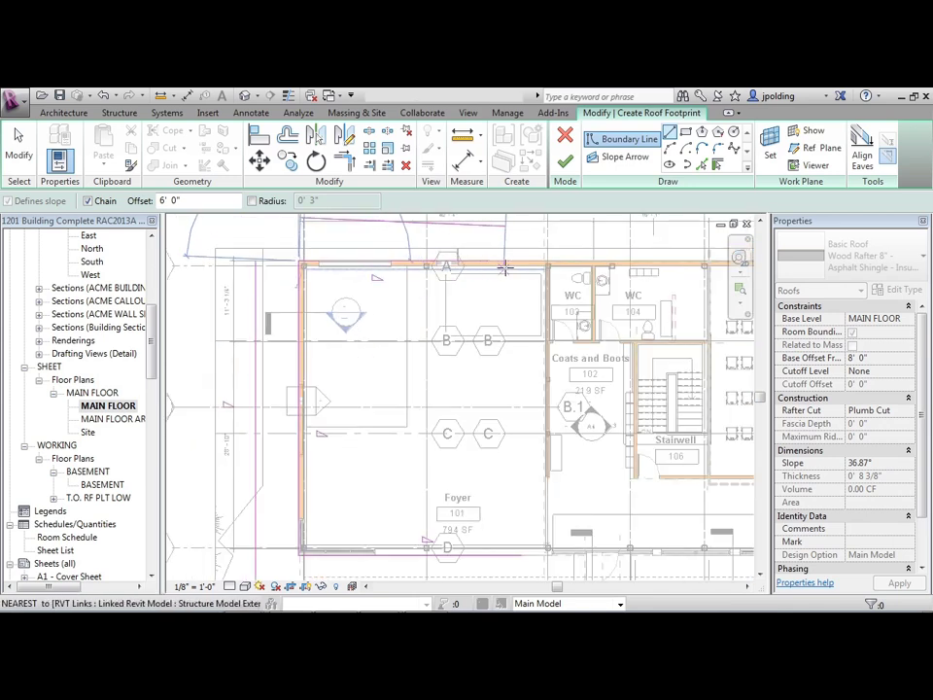
{"action": "scroll", "coordinate": [457, 250], "scroll_direction": "up", "scroll_amount": 4}
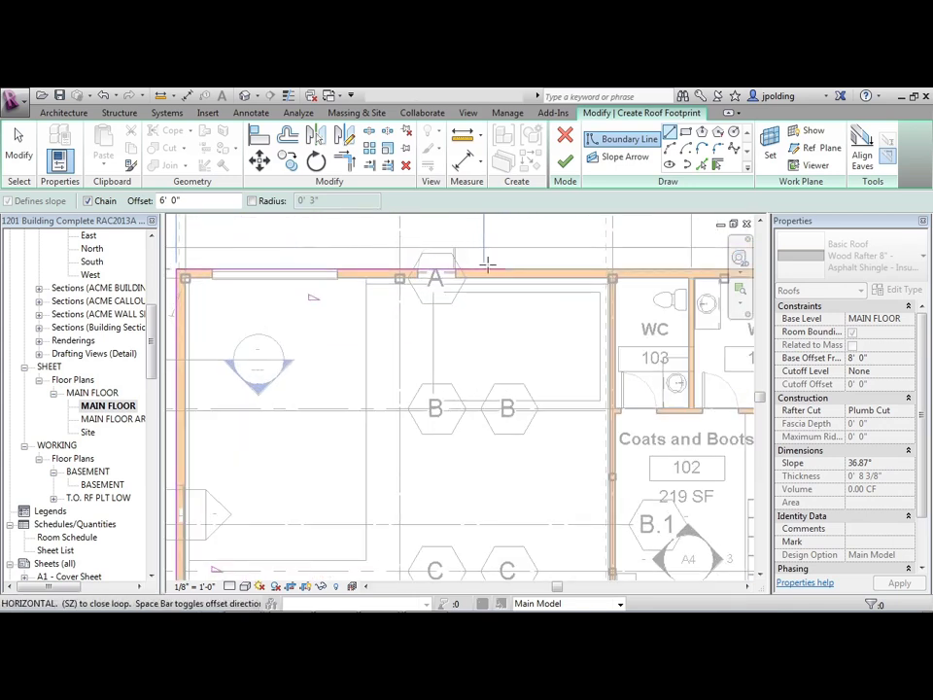
{"action": "left_click", "coordinate": [506, 268]}
Set the line offset to 0 and draw end lines joining the inner and outer boundaries along grids A and D
{"action": "middle_click_drag", "start_coordinate": [492, 301], "coordinate": [506, 410]}
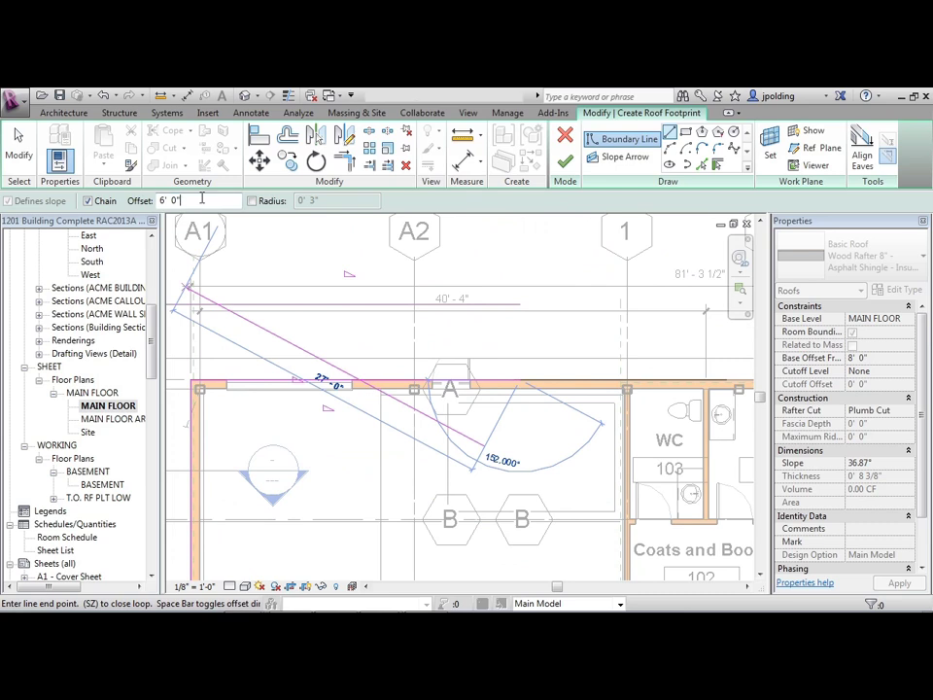
{"action": "type", "text": "0"}
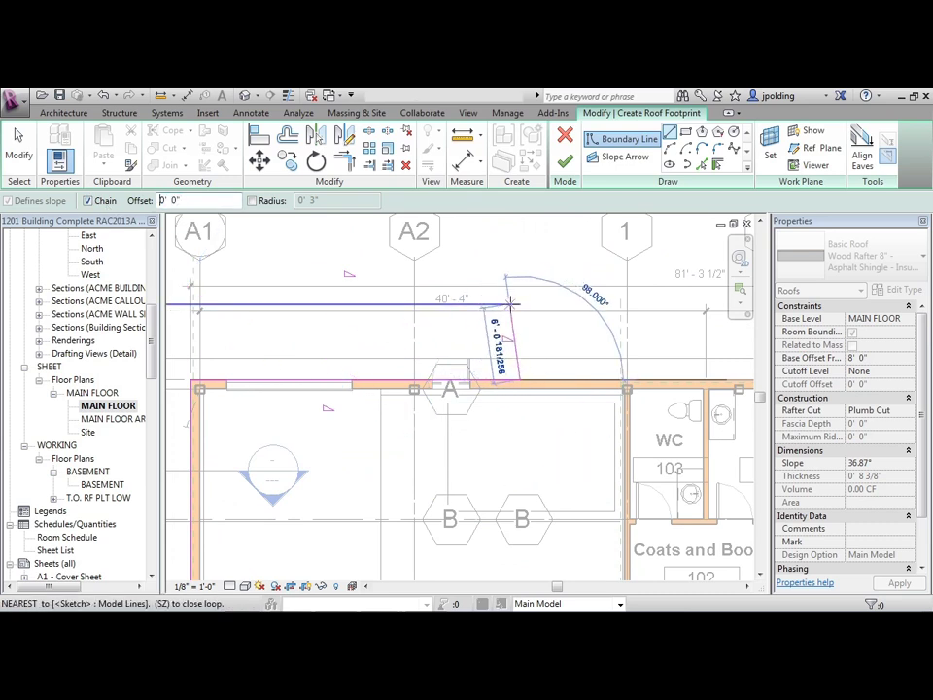
{"action": "left_click", "coordinate": [519, 306]}
{"action": "scroll", "coordinate": [541, 243], "scroll_direction": "down", "scroll_amount": 2}
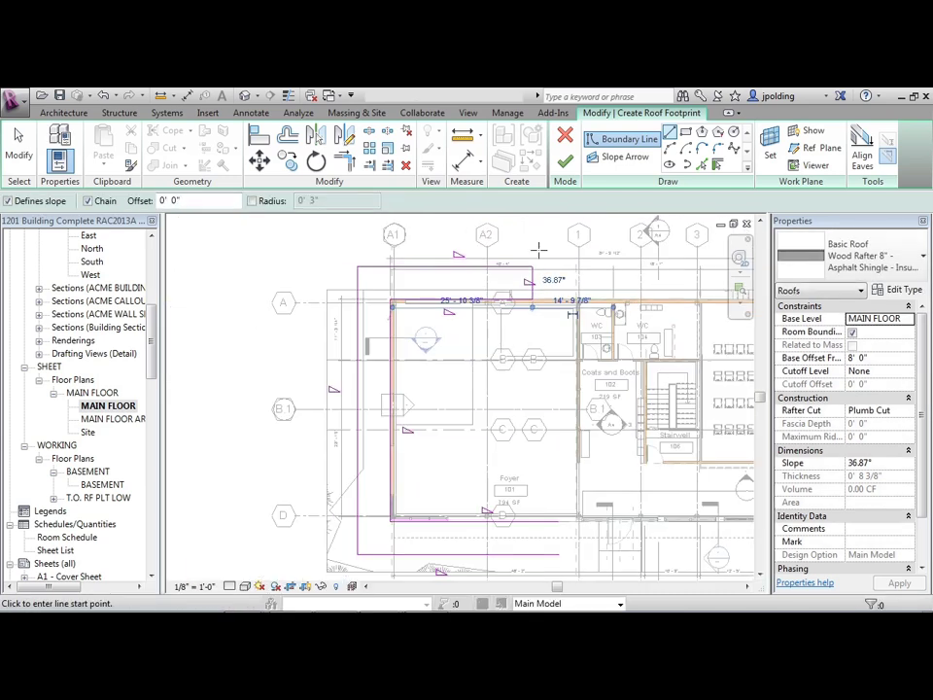
{"action": "scroll", "coordinate": [544, 552], "scroll_direction": "up", "scroll_amount": 3}
{"action": "left_click", "coordinate": [564, 544]}
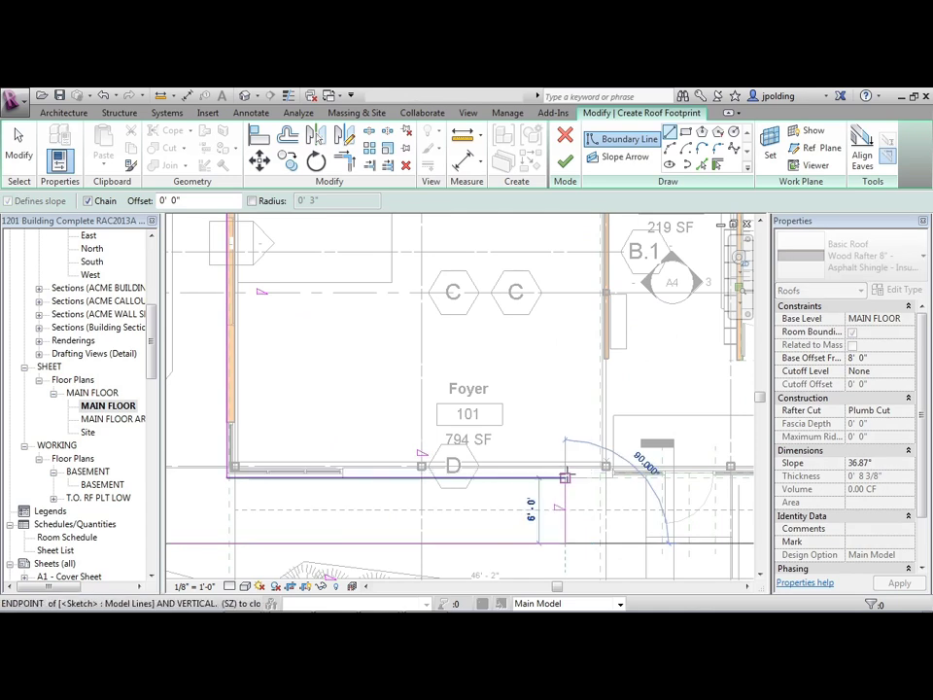
{"action": "left_click", "coordinate": [564, 477]}
{"action": "scroll", "coordinate": [522, 544], "scroll_direction": "down", "scroll_amount": 2}
{"action": "scroll", "coordinate": [522, 539], "scroll_direction": "down", "scroll_amount": 2}
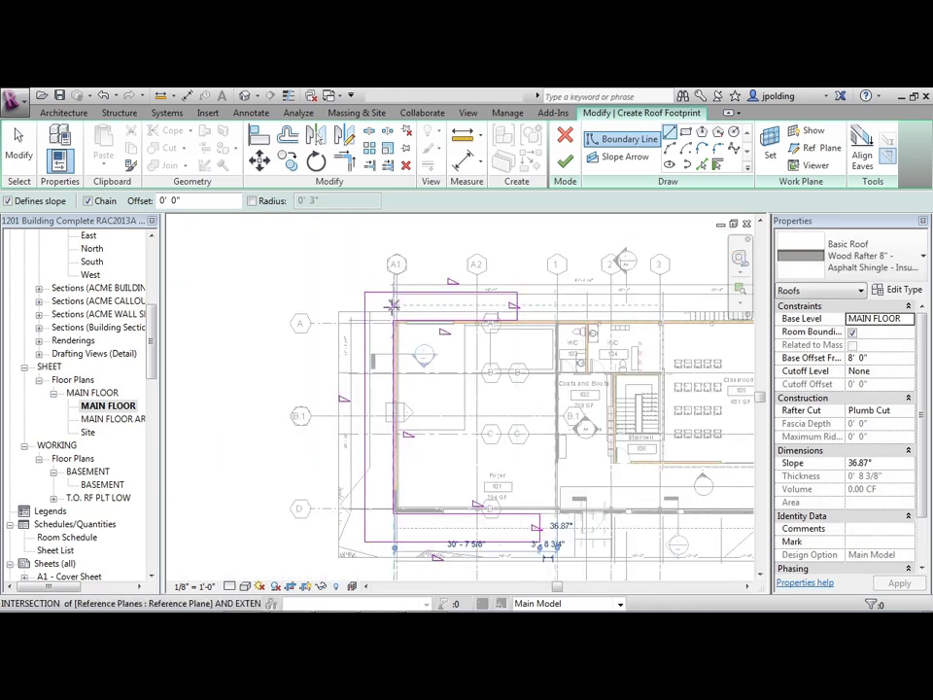
{"action": "key", "text": "Escape"}
{"action": "key", "text": "Escape"}
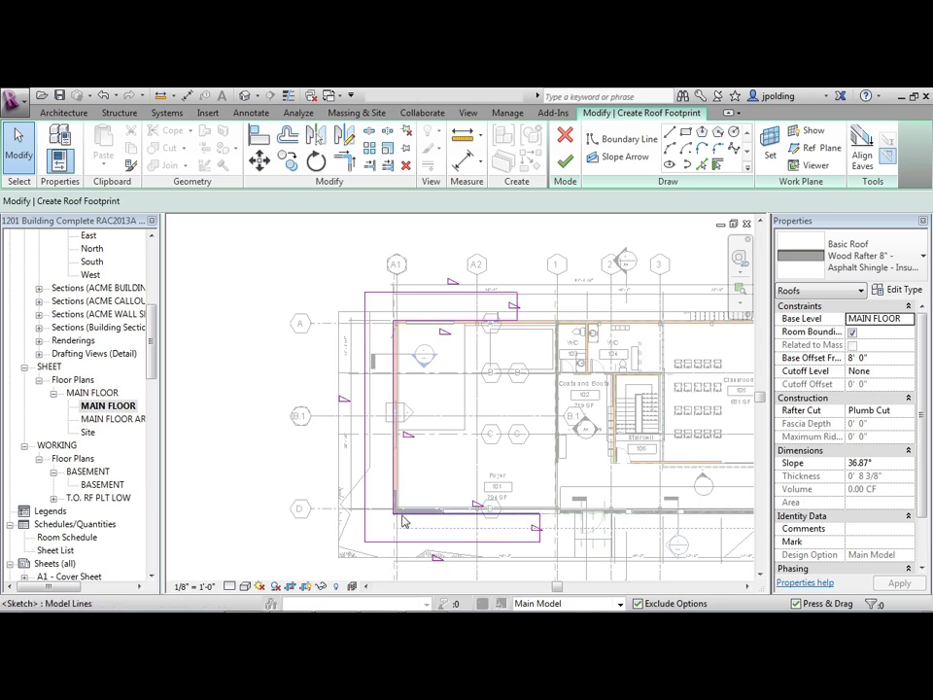
Check the corners of the U-shaped footprint for closure and finish the roof sketch
{"action": "scroll", "coordinate": [529, 529], "scroll_direction": "up", "scroll_amount": 2}
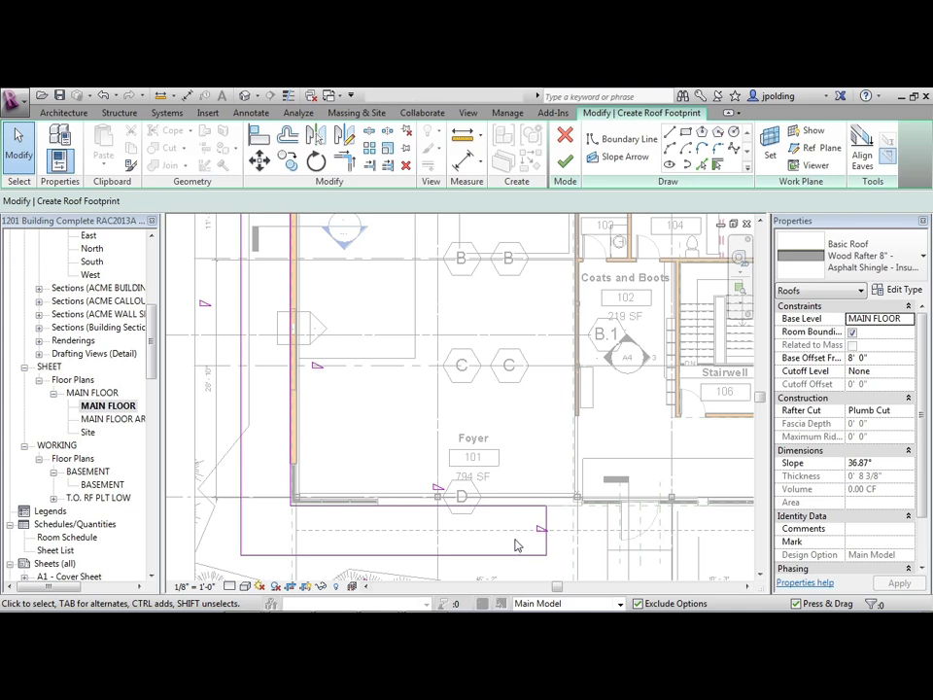
{"action": "scroll", "coordinate": [519, 549], "scroll_direction": "down", "scroll_amount": 2}
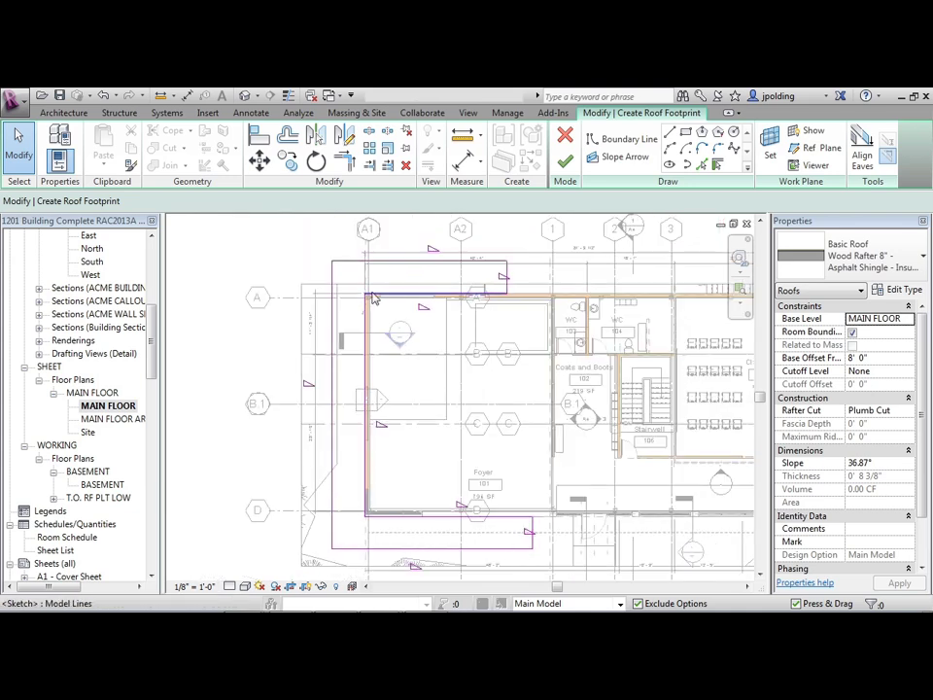
{"action": "scroll", "coordinate": [248, 321], "scroll_direction": "down", "scroll_amount": 1}
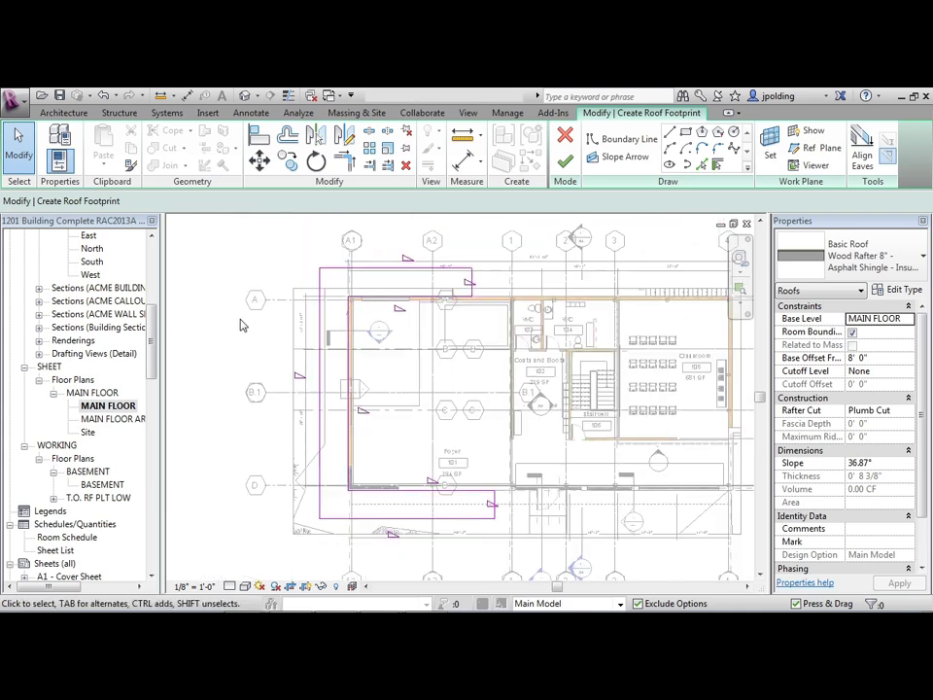
{"action": "left_click", "coordinate": [565, 164]}
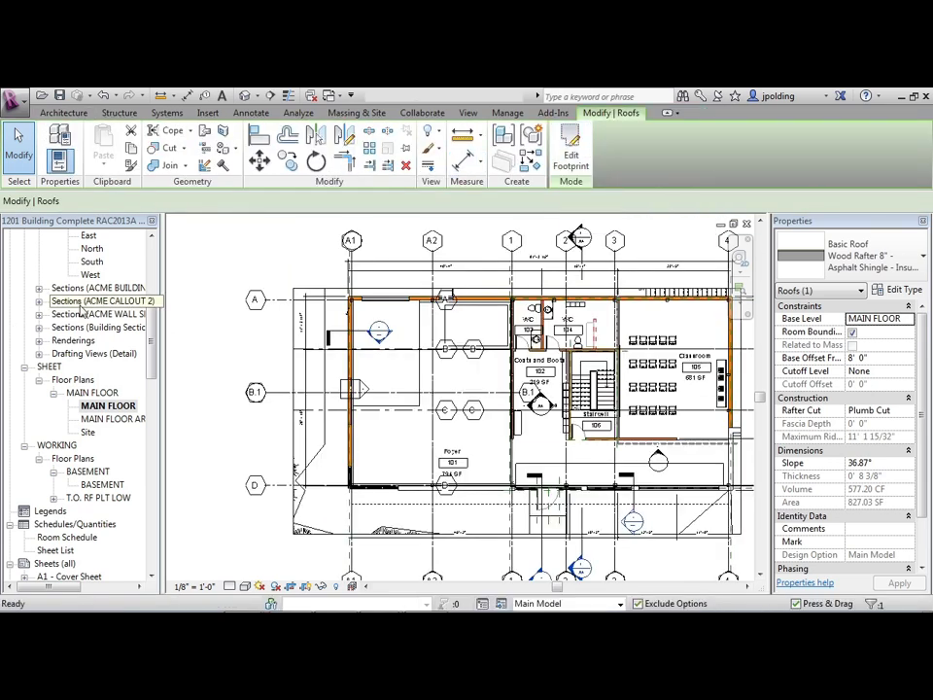
Open the Live Section 3D view and examine the new roof's pitch around the building's end
{"action": "scroll", "coordinate": [136, 340], "scroll_direction": "up", "scroll_amount": 5}
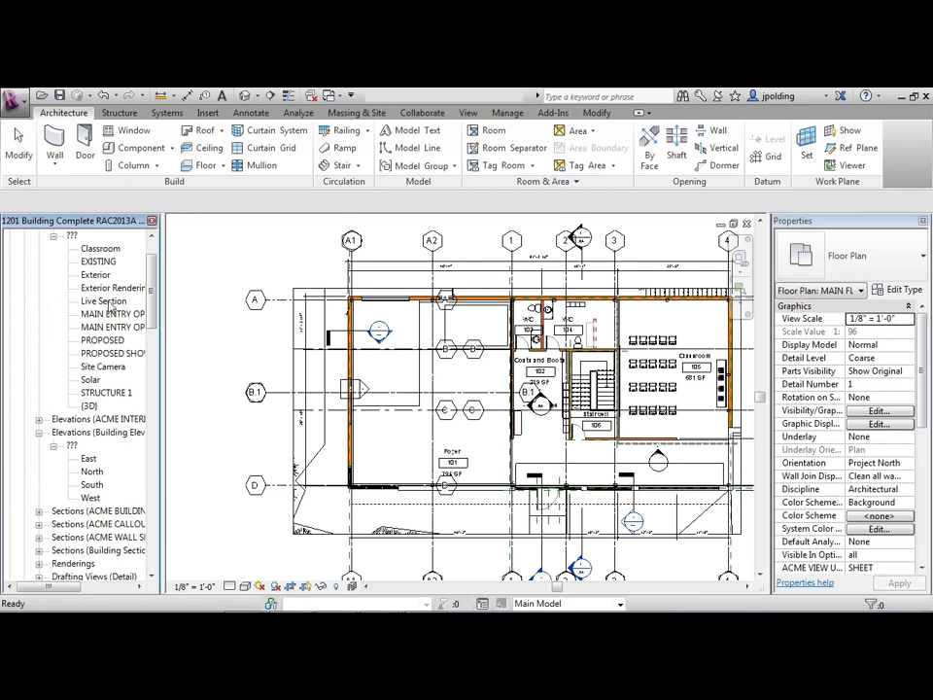
{"action": "double_click", "coordinate": [105, 301]}
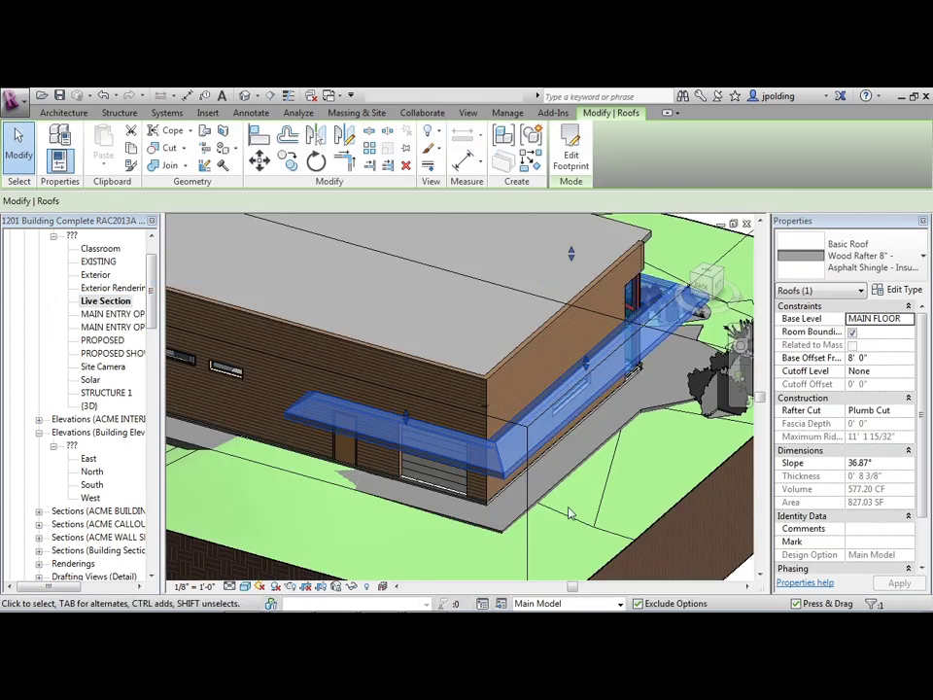
{"action": "key", "text": "Escape"}
{"action": "middle_click_drag", "start_coordinate": [576, 503], "coordinate": [574, 477], "text": "shift"}
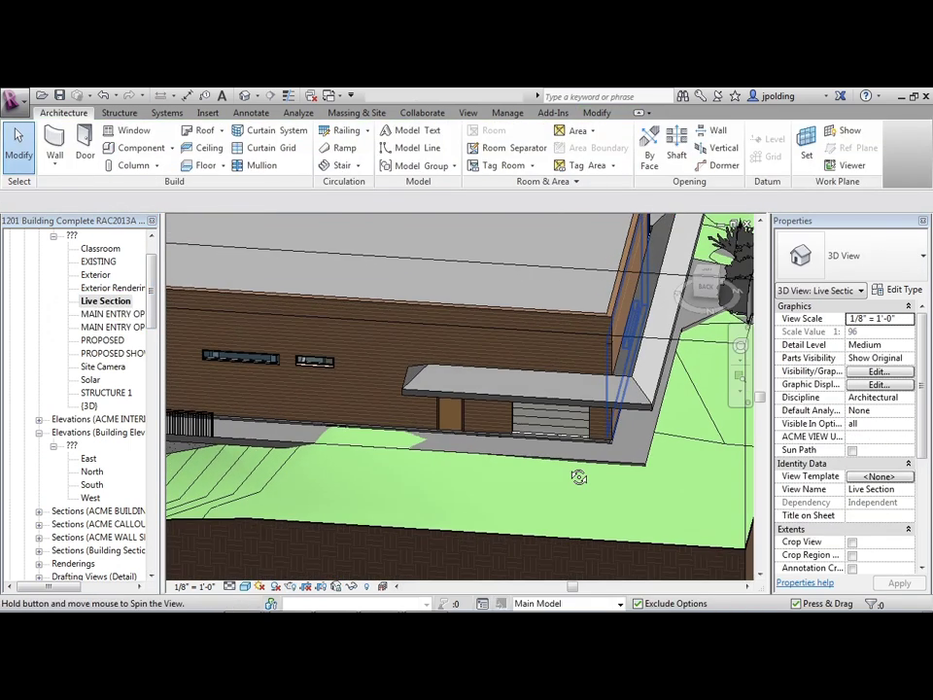
{"action": "left_click", "coordinate": [455, 409]}
{"action": "middle_click_drag", "start_coordinate": [454, 409], "coordinate": [408, 295], "text": "shift"}
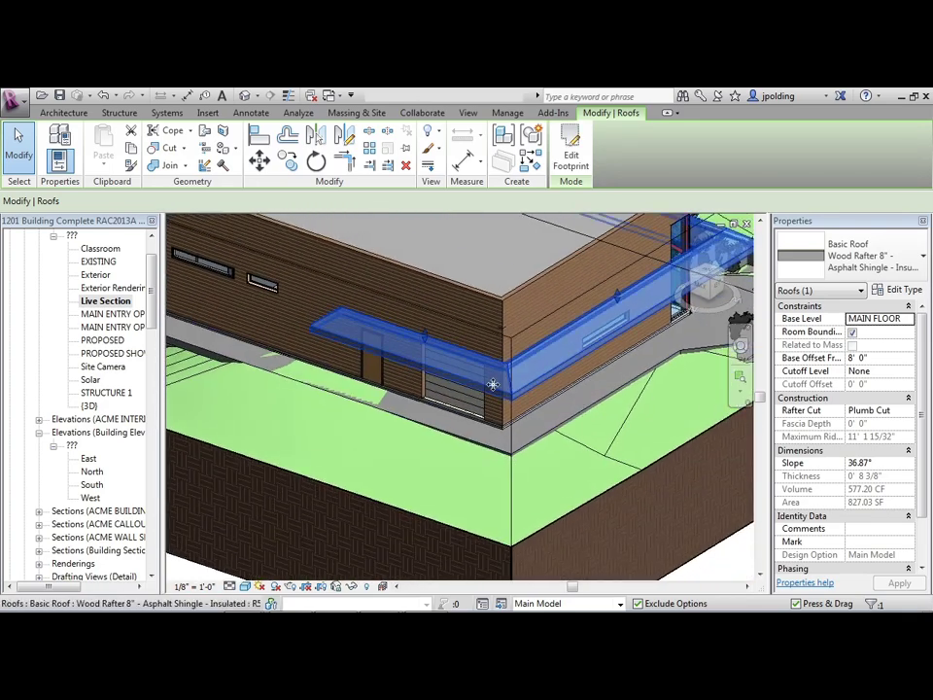
{"action": "middle_click_drag", "start_coordinate": [345, 294], "coordinate": [336, 321], "text": "shift"}
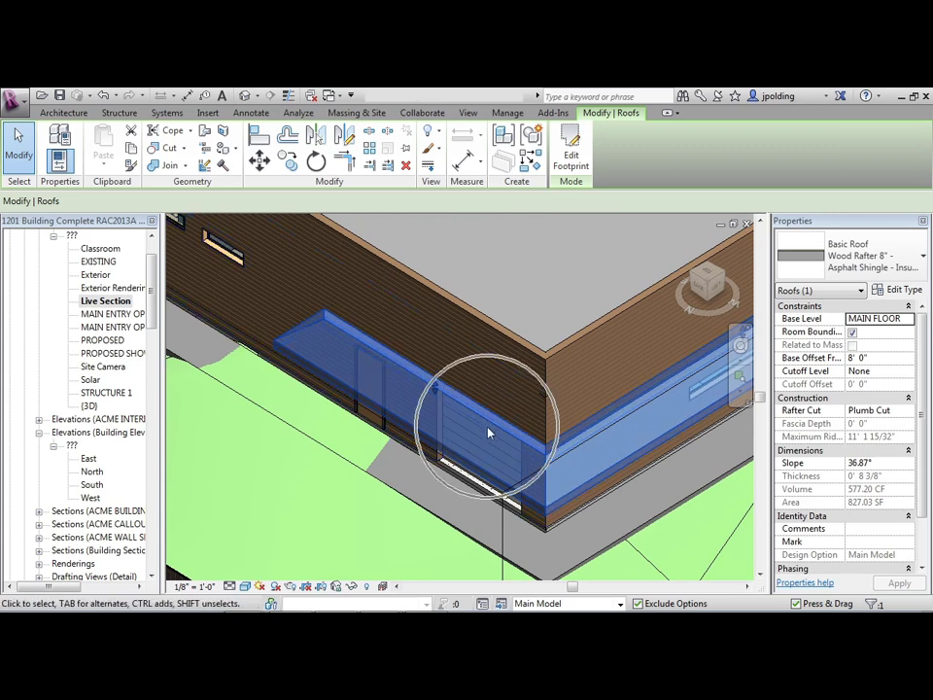
Edit the roof footprint so the three inner boundary lines along the walls no longer define slope, and finish the sketch
{"action": "left_click", "coordinate": [570, 158]}
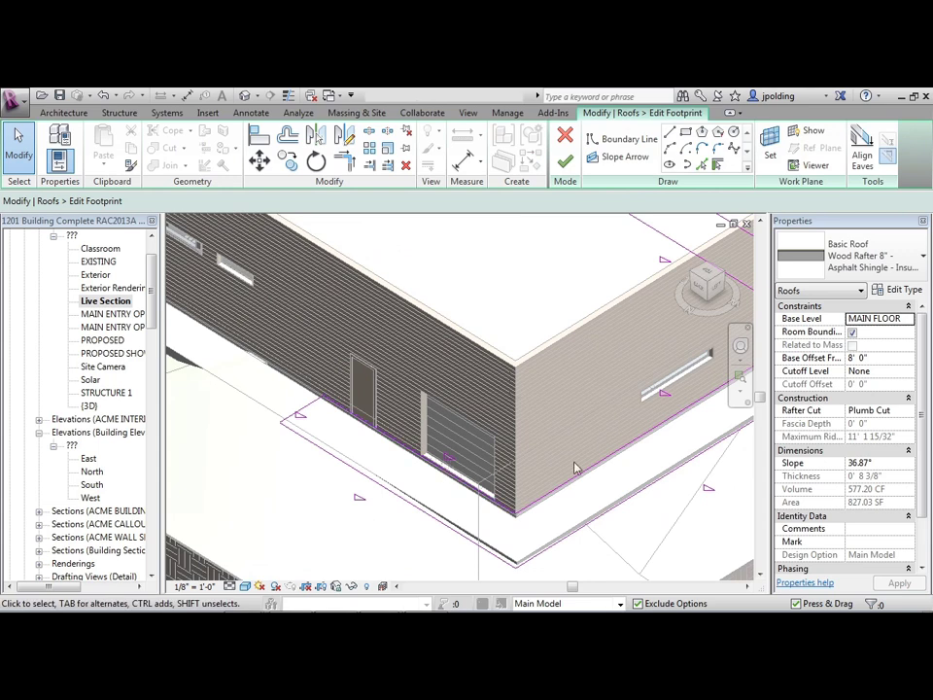
{"action": "middle_click_drag", "start_coordinate": [606, 422], "coordinate": [513, 496]}
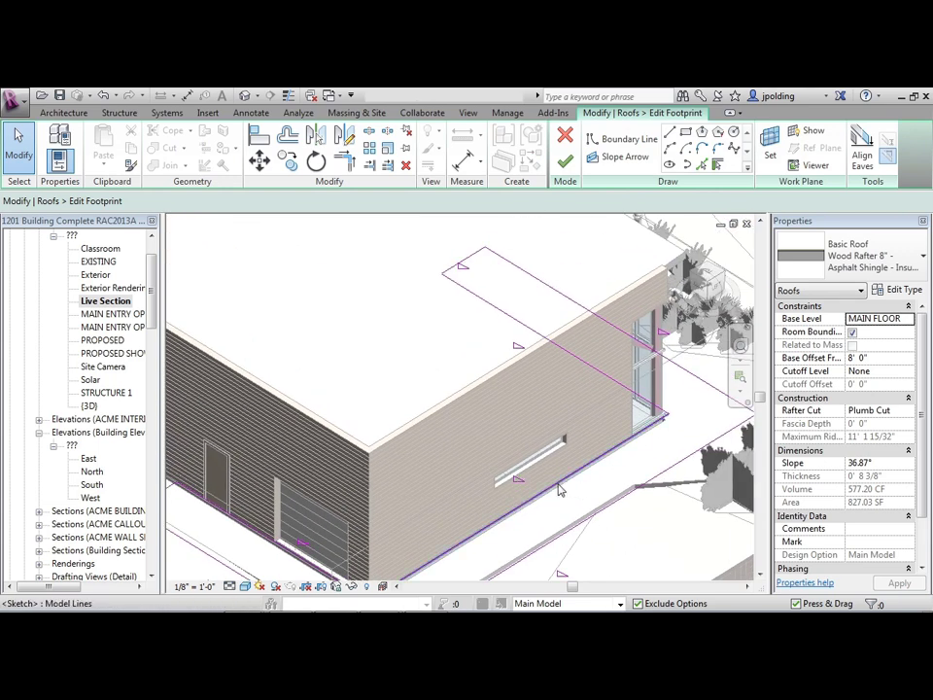
{"action": "middle_click_drag", "start_coordinate": [560, 489], "coordinate": [560, 401], "text": "shift"}
{"action": "left_click", "coordinate": [542, 350]}
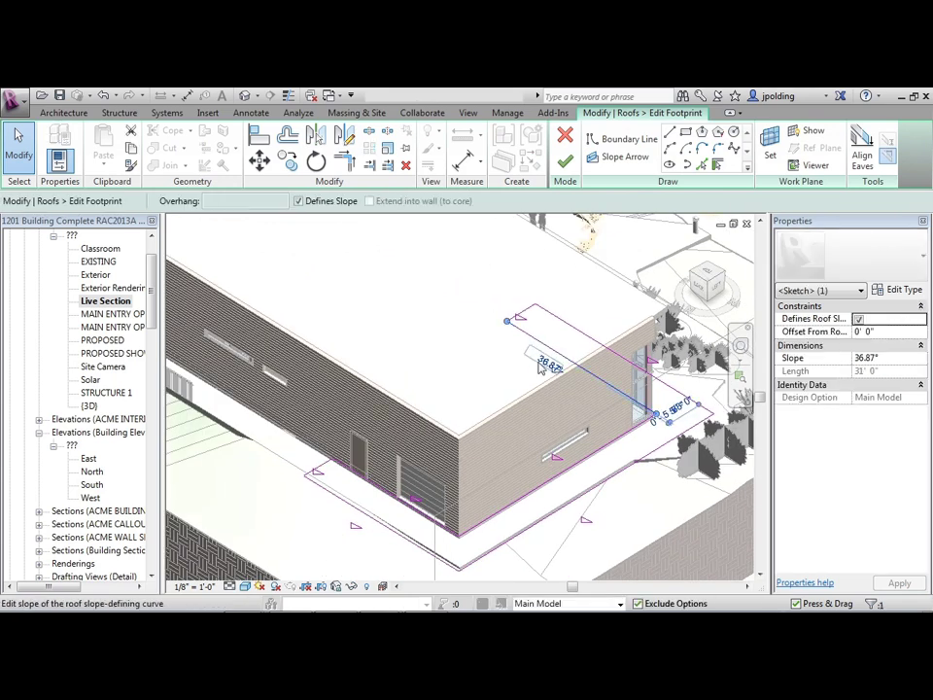
{"action": "left_click", "coordinate": [375, 495], "text": "ctrl"}
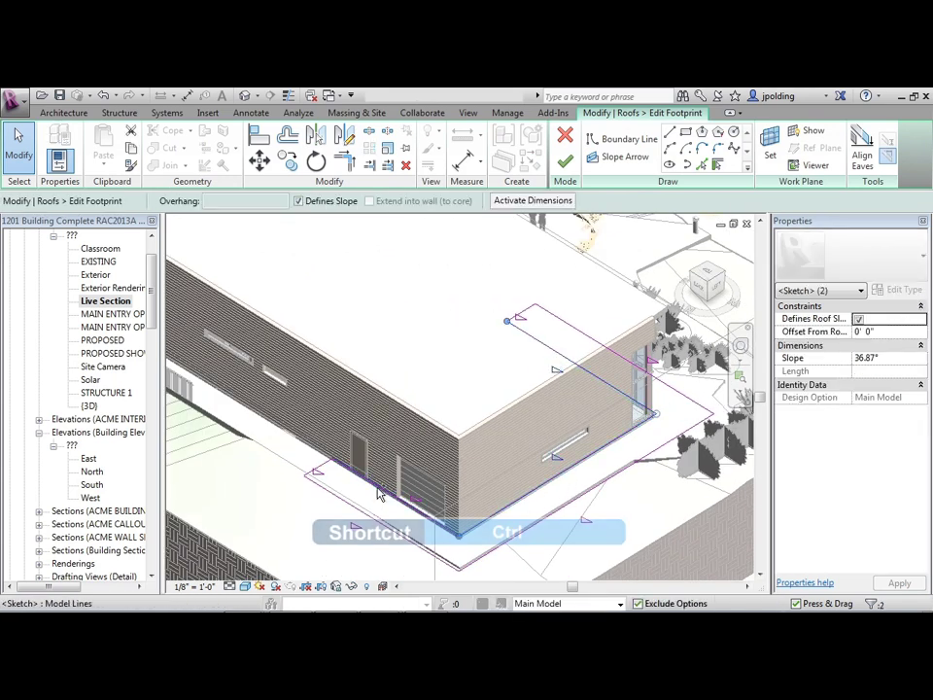
{"action": "left_click", "coordinate": [555, 478], "text": "ctrl"}
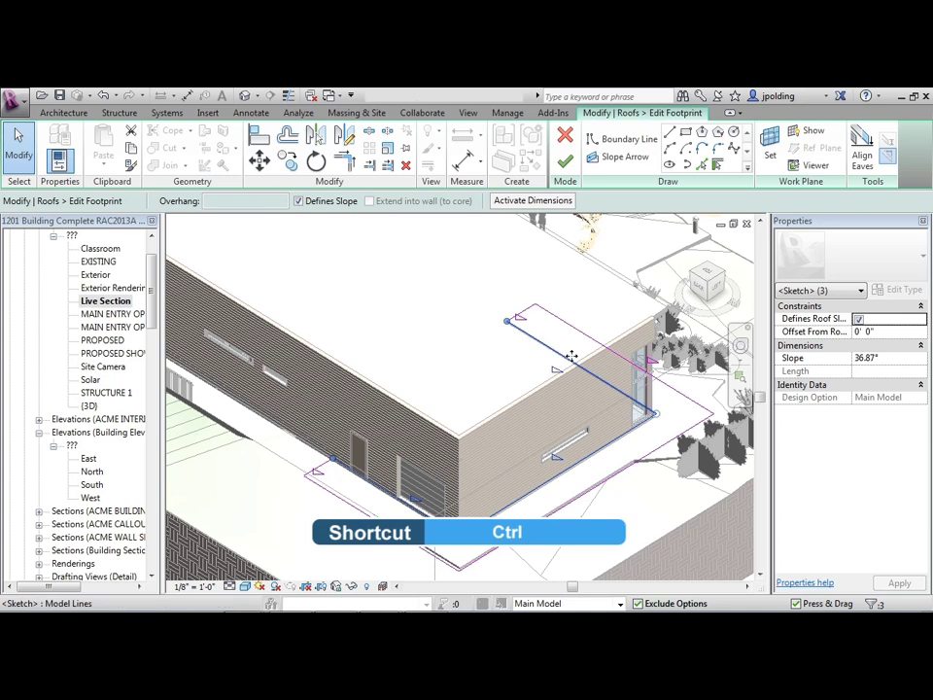
{"action": "left_click", "coordinate": [299, 201]}
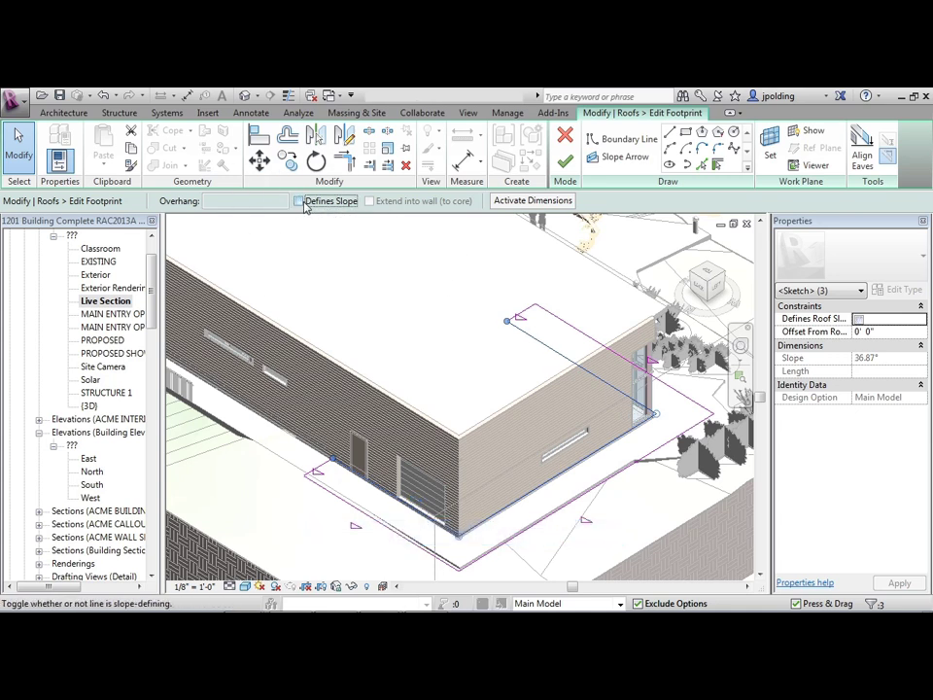
{"action": "left_click", "coordinate": [567, 163]}
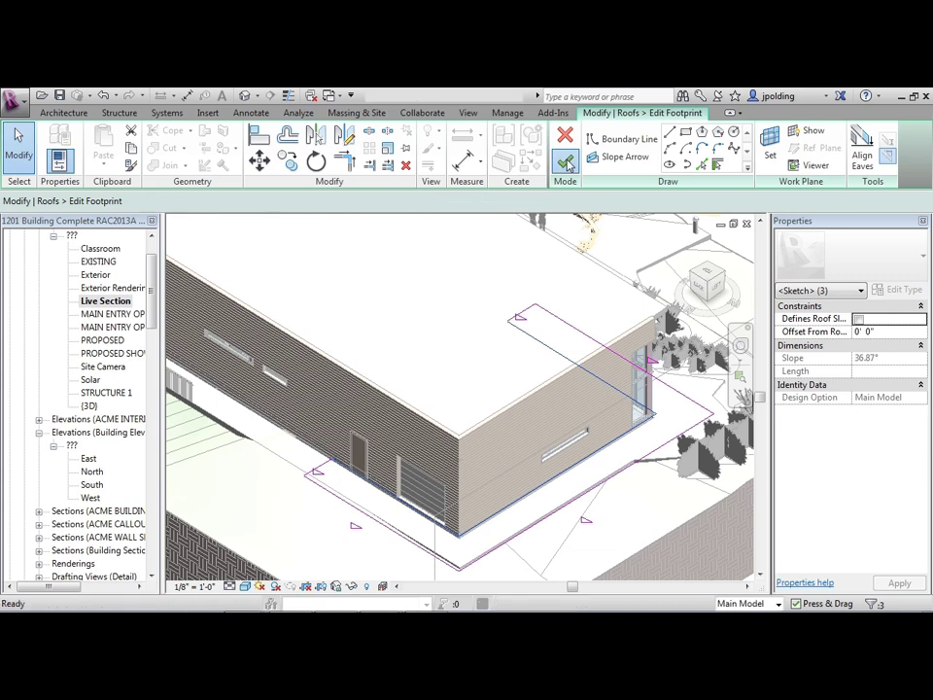
{"action": "left_click", "coordinate": [557, 507]}
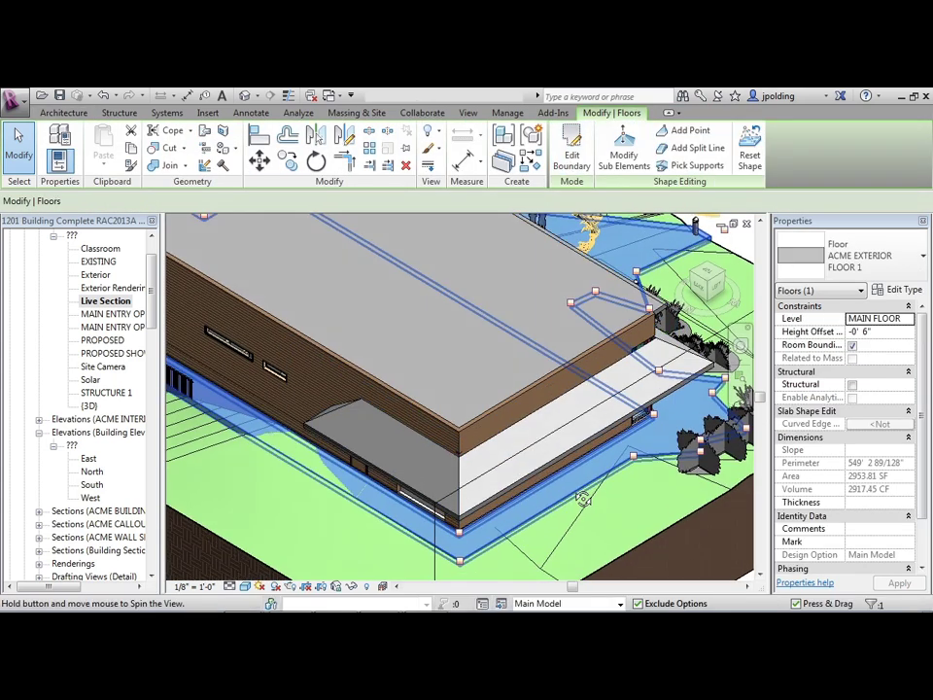
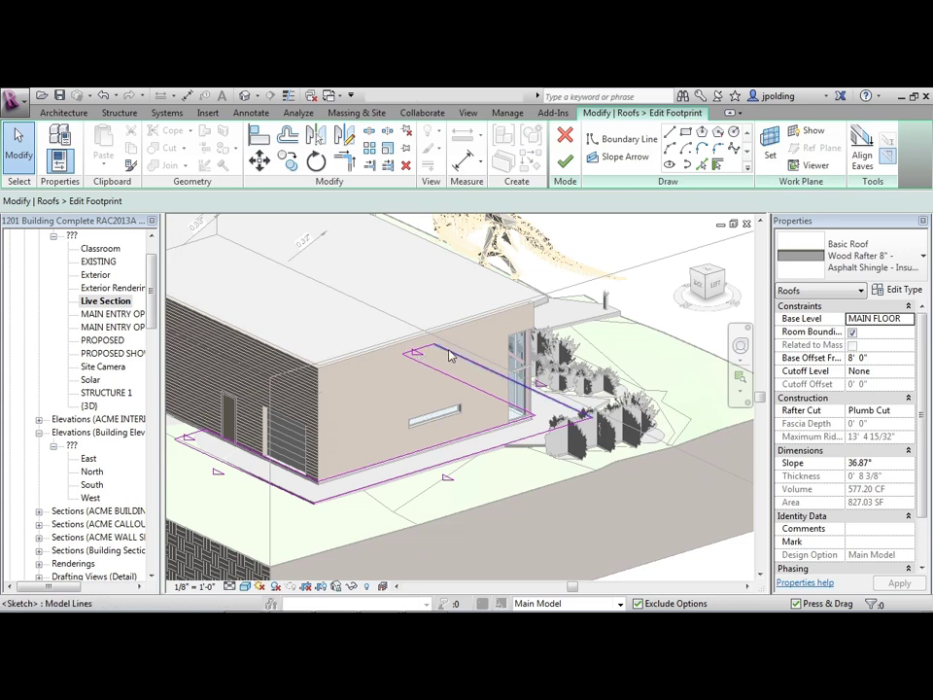
Set the roof's slope to 10.00° and finish the footprint edit
{"action": "left_click", "coordinate": [885, 463]}
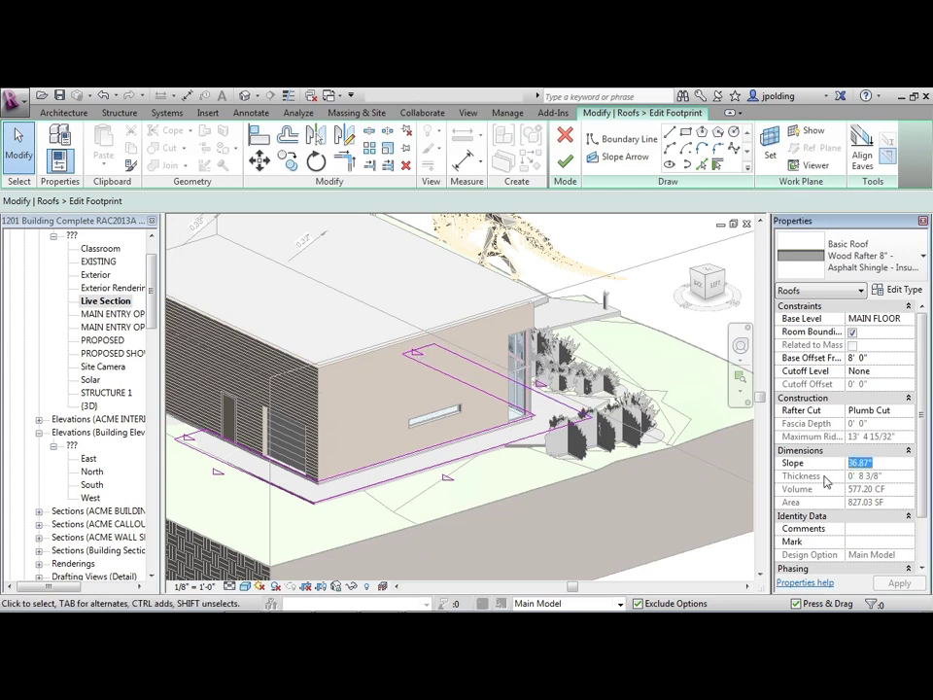
{"action": "type", "text": "10.00"}
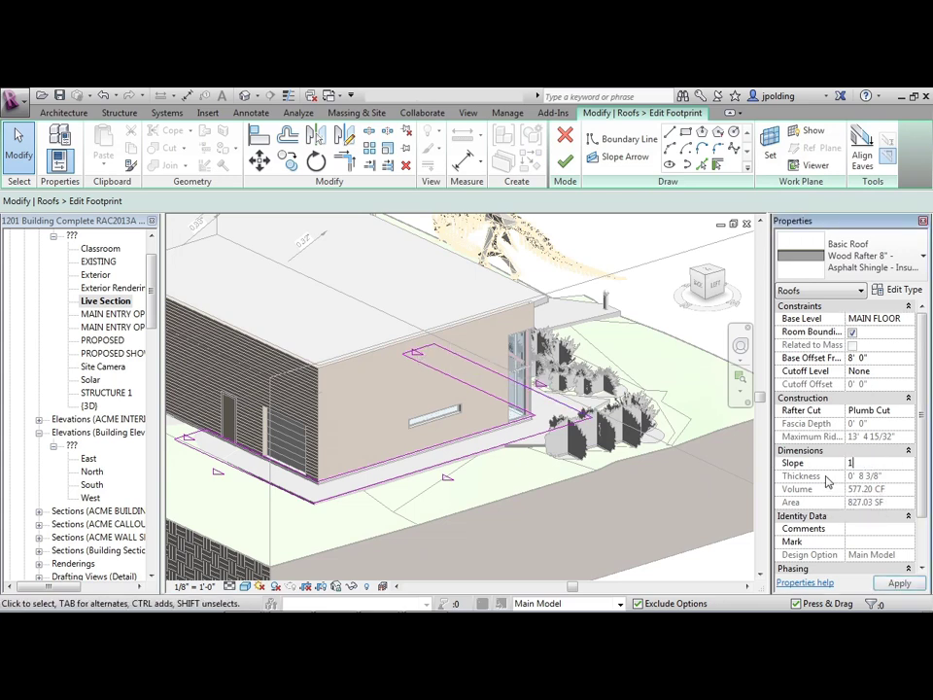
{"action": "left_click", "coordinate": [909, 584]}
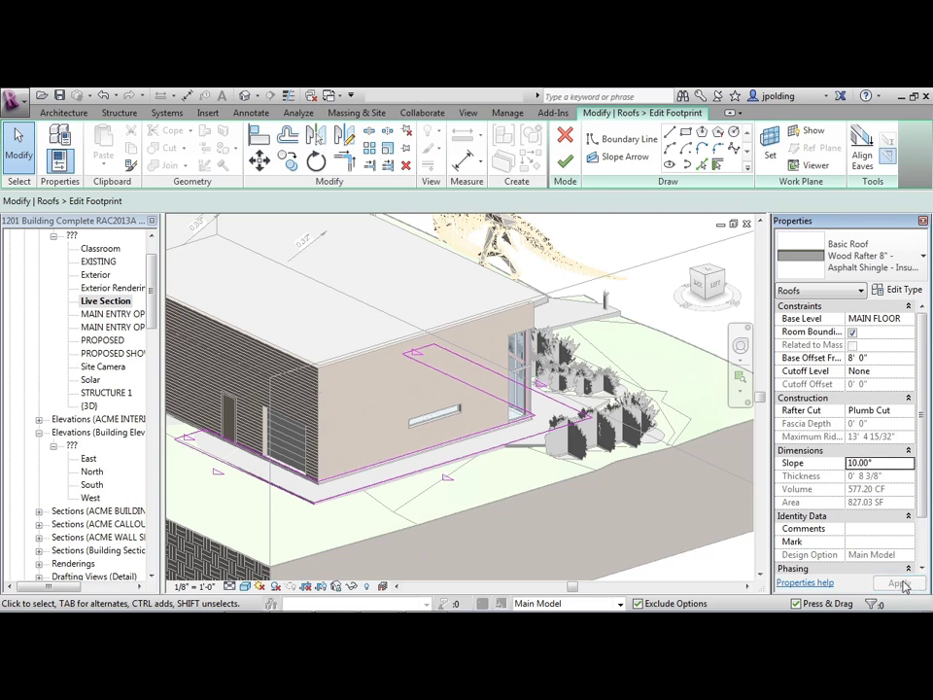
{"action": "left_click", "coordinate": [564, 163]}
{"action": "middle_click_drag", "start_coordinate": [401, 426], "coordinate": [515, 369], "text": "shift"}
Set the finished roof's slope to 15.00°
{"action": "left_click", "coordinate": [887, 461]}
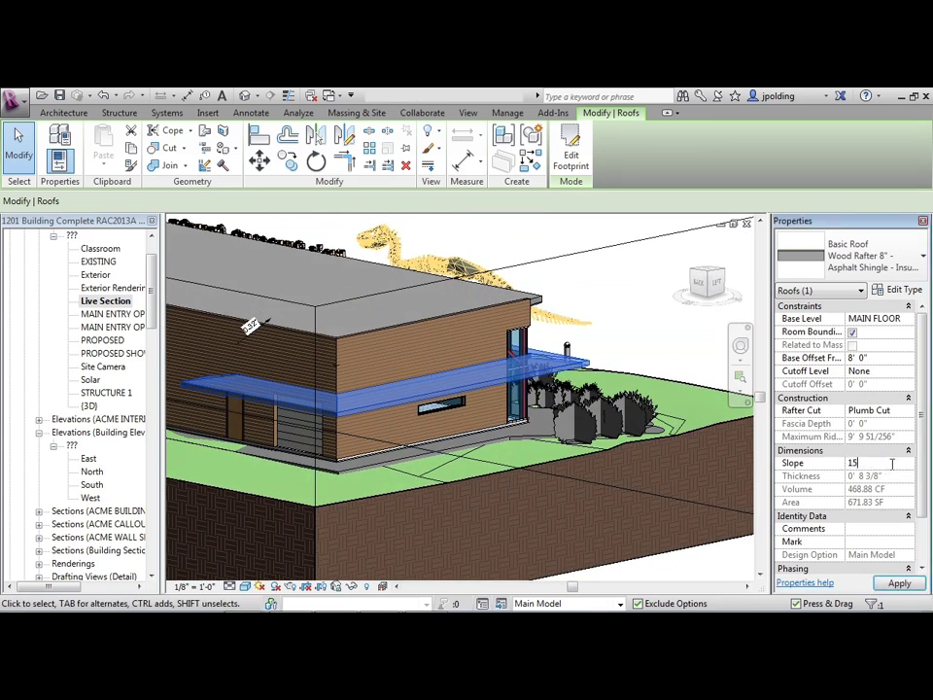
{"action": "middle_click_drag", "start_coordinate": [544, 408], "coordinate": [578, 425], "text": "shift"}
{"action": "scroll", "coordinate": [243, 423], "scroll_direction": "up", "scroll_amount": 3}
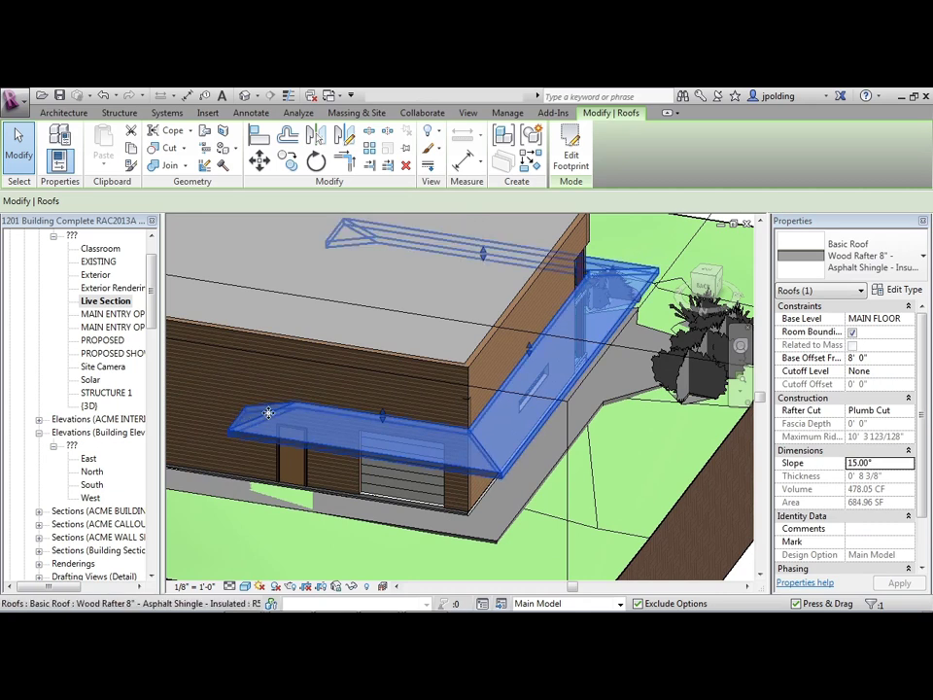
Edit the roof footprint so the two short end lines no longer define slope, and finish the sketch
{"action": "left_click", "coordinate": [570, 148]}
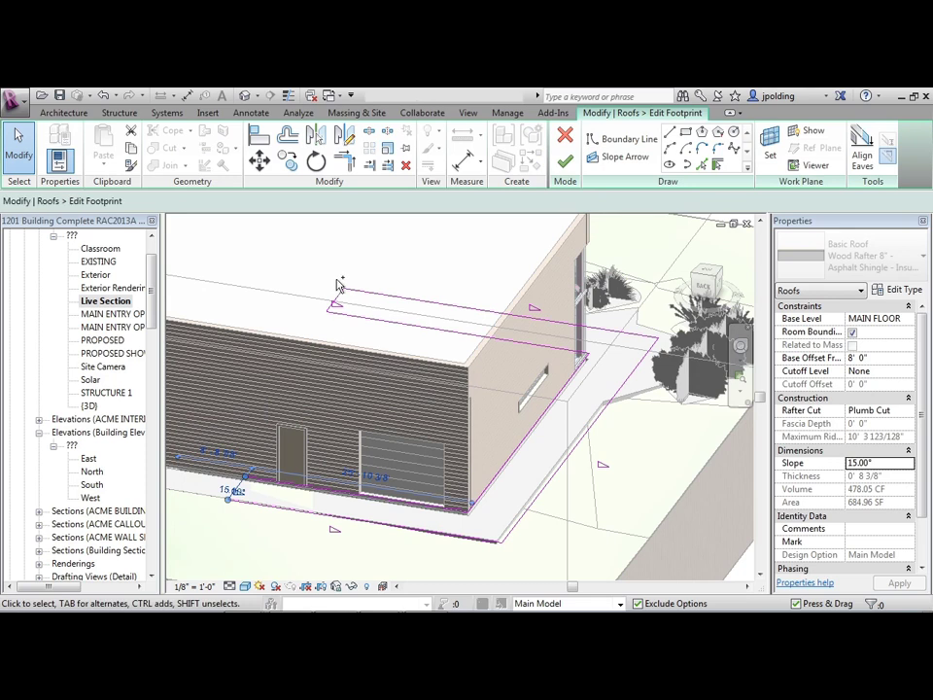
{"action": "left_click", "coordinate": [337, 303]}
{"action": "left_click", "coordinate": [298, 201]}
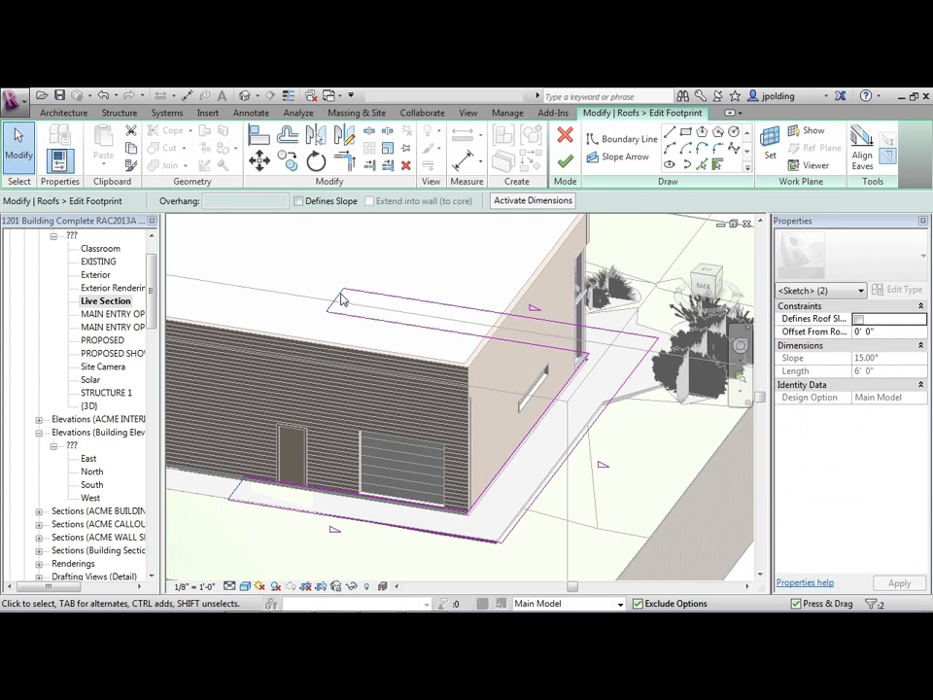
{"action": "scroll", "coordinate": [284, 304], "scroll_direction": "down", "scroll_amount": 2}
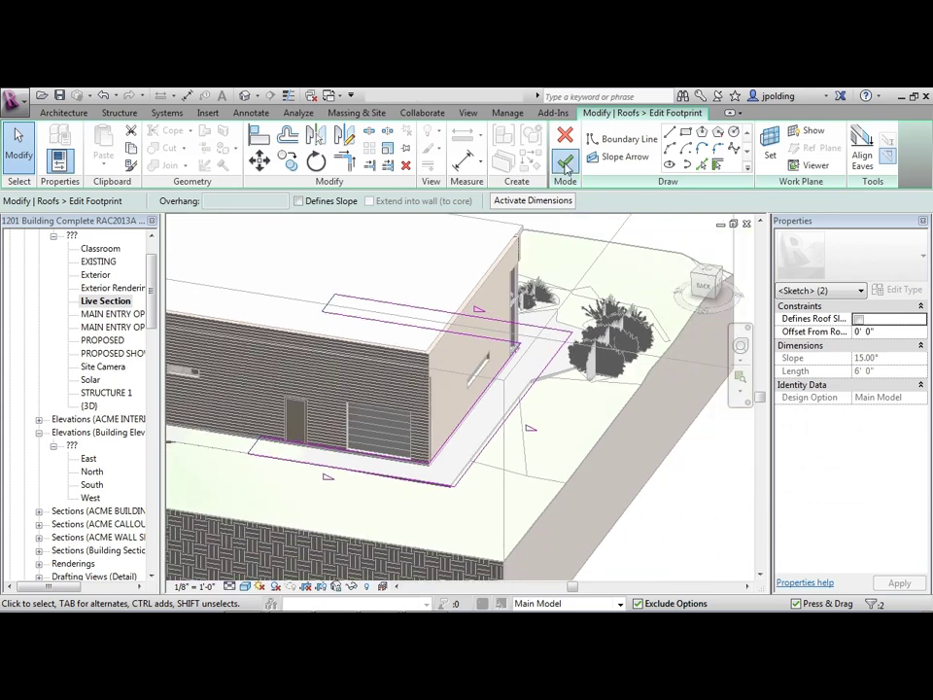
{"action": "left_click", "coordinate": [566, 167]}
Open the roof's base offset for editing and examine the wraparound roof from the building's corner and front
{"action": "middle_click_drag", "start_coordinate": [533, 431], "coordinate": [559, 389], "text": "shift"}
{"action": "scroll", "coordinate": [515, 386], "scroll_direction": "up", "scroll_amount": 3}
{"action": "left_click", "coordinate": [884, 359]}
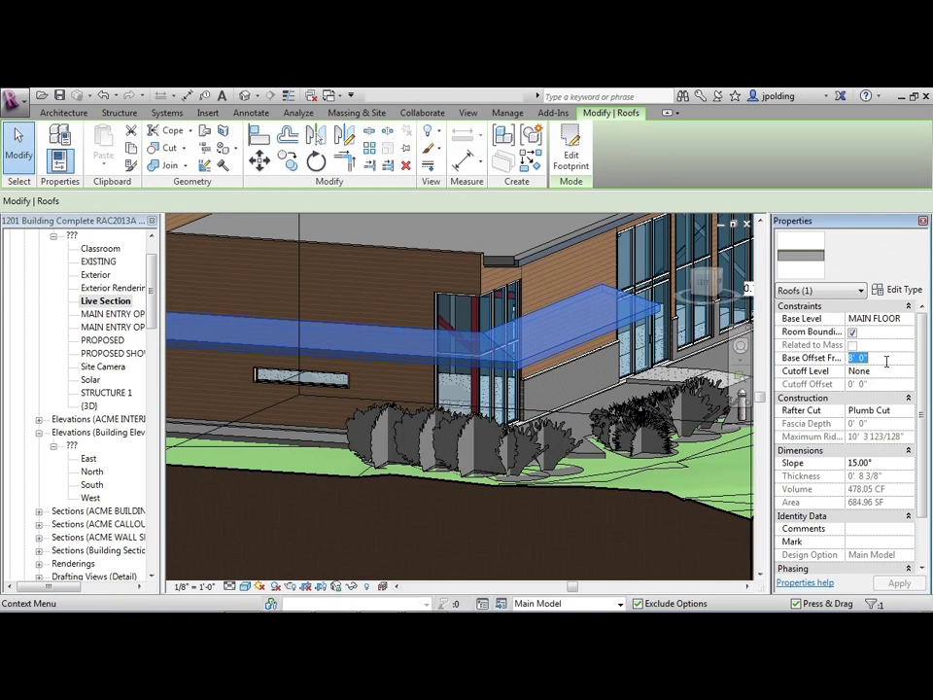
{"action": "middle_click_drag", "start_coordinate": [622, 369], "coordinate": [553, 367], "text": "shift"}
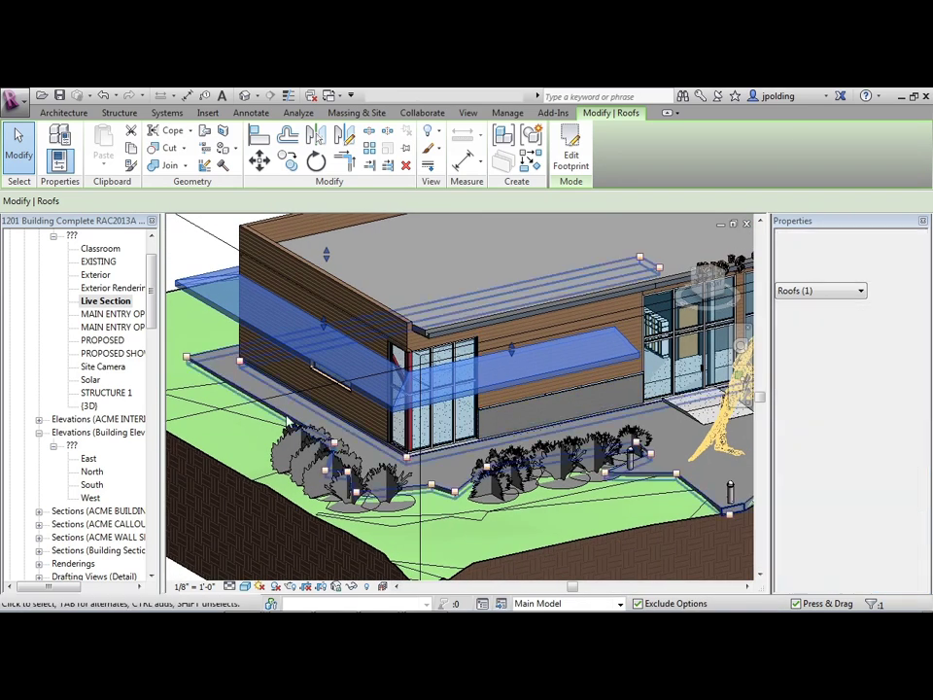
{"action": "key", "text": "Escape"}
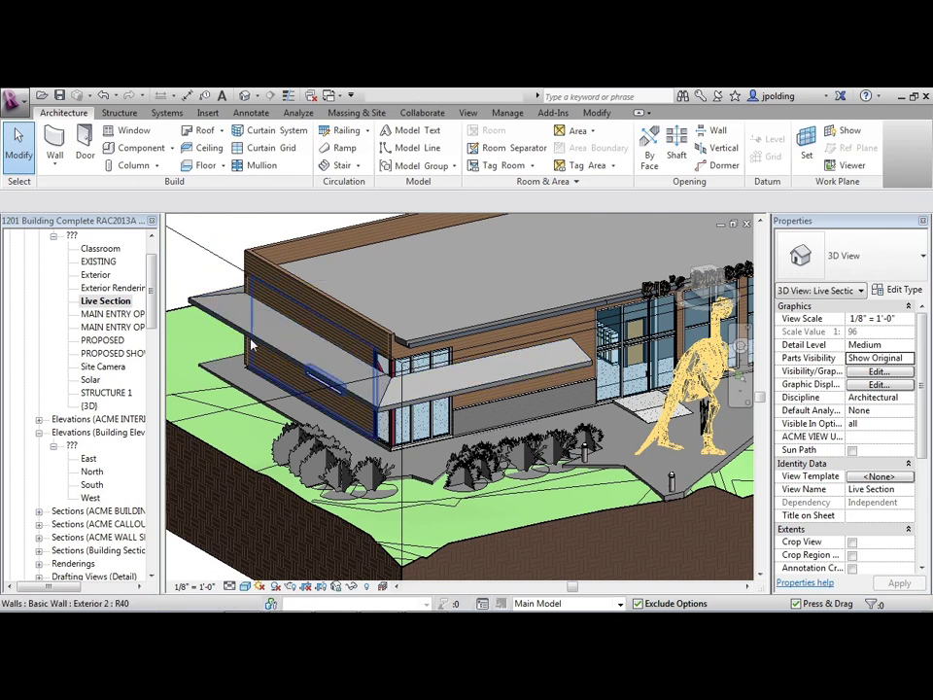
{"action": "middle_click_drag", "start_coordinate": [457, 399], "coordinate": [506, 389], "text": "shift"}
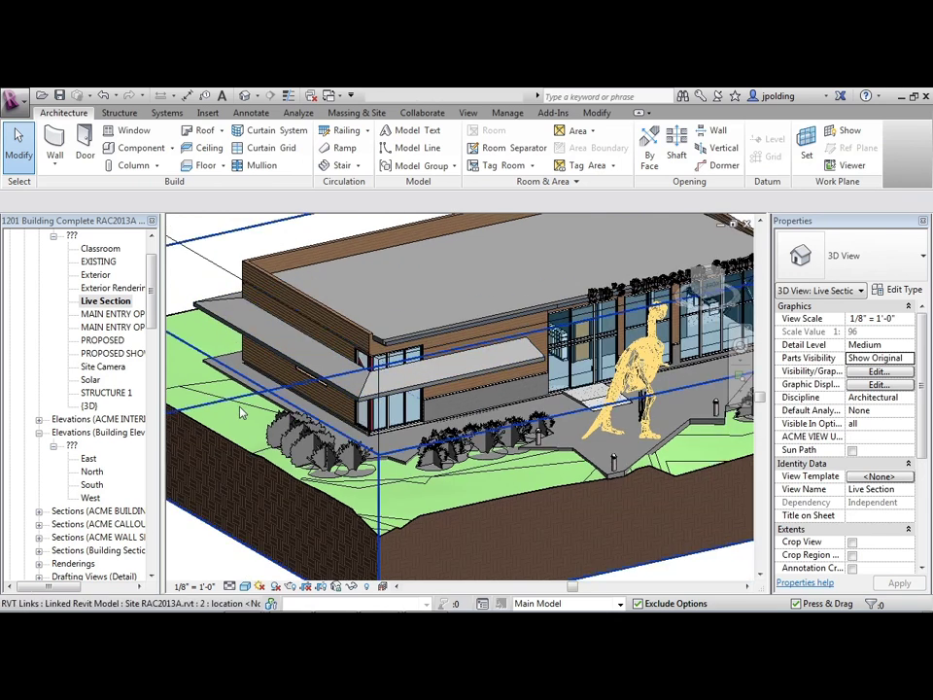
{"action": "middle_click_drag", "start_coordinate": [470, 439], "coordinate": [545, 436], "text": "shift"}
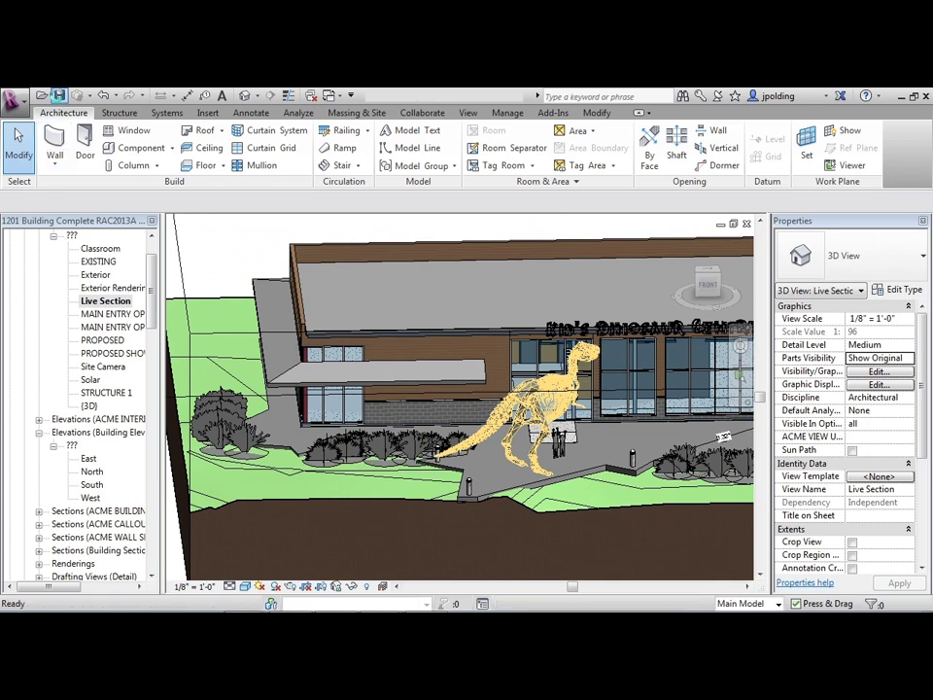
Save the project as Building RAC2013A in the RAC2013A Dataset folder, replacing the existing file, and close it
{"action": "left_click", "coordinate": [14, 97]}
{"action": "mouse_move", "coordinate": [53, 264]}
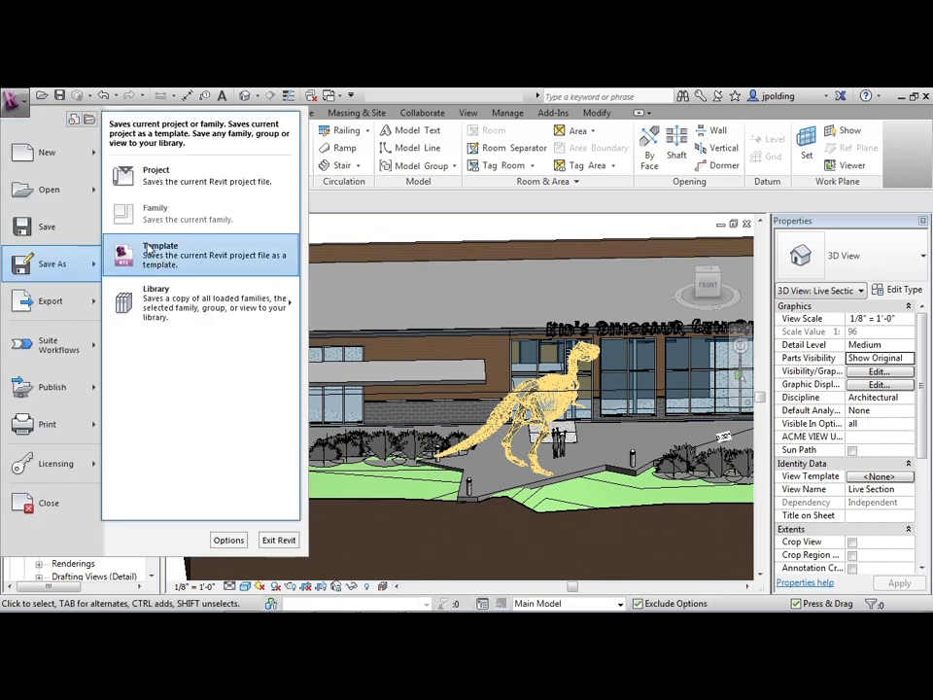
{"action": "left_click", "coordinate": [156, 181]}
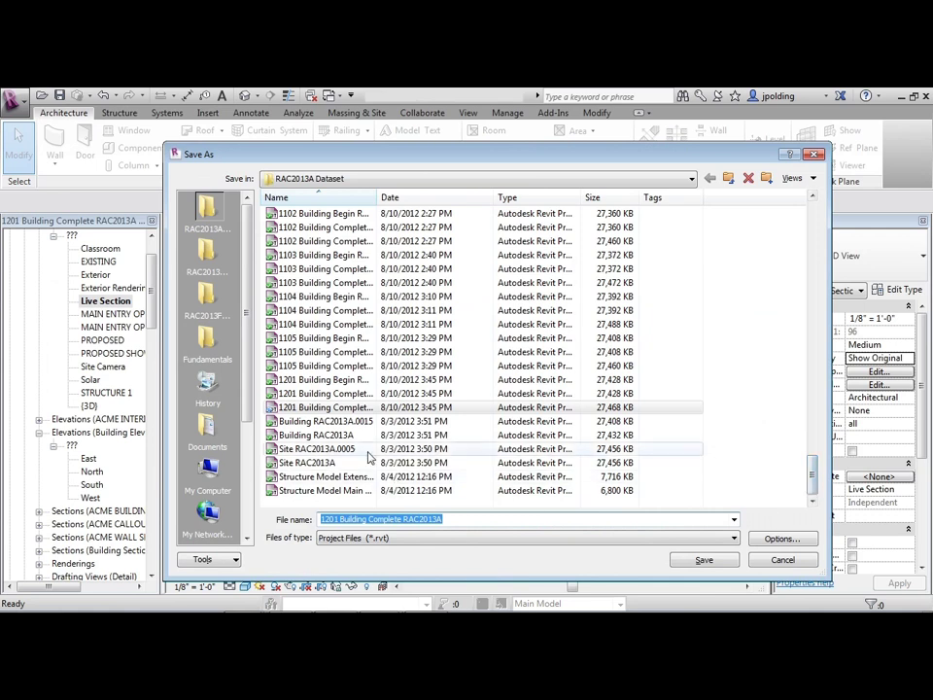
{"action": "left_click", "coordinate": [304, 438]}
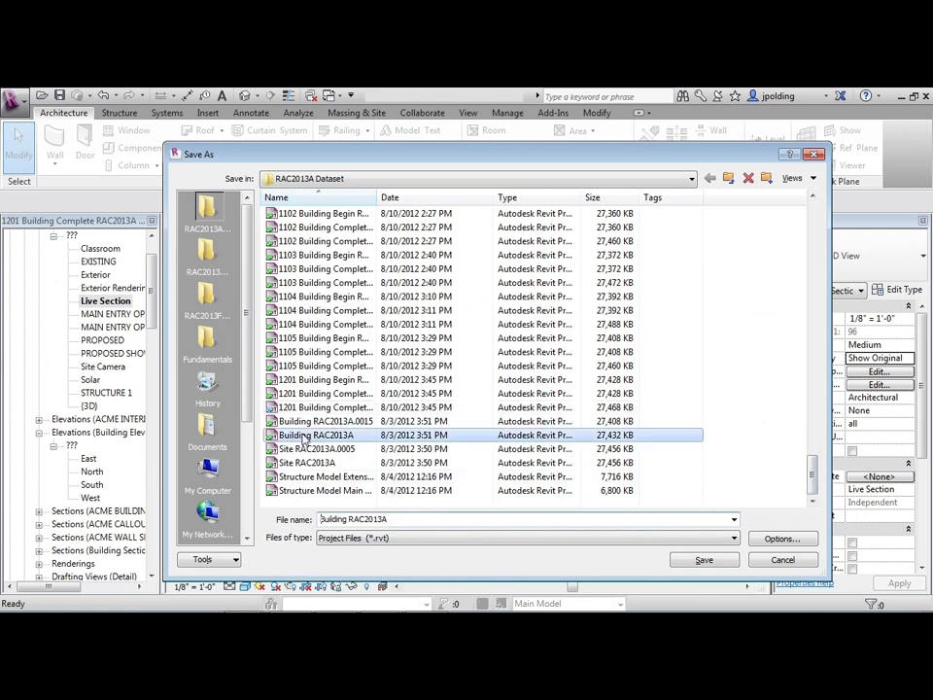
{"action": "left_click", "coordinate": [699, 561]}
{"action": "left_click", "coordinate": [456, 369]}
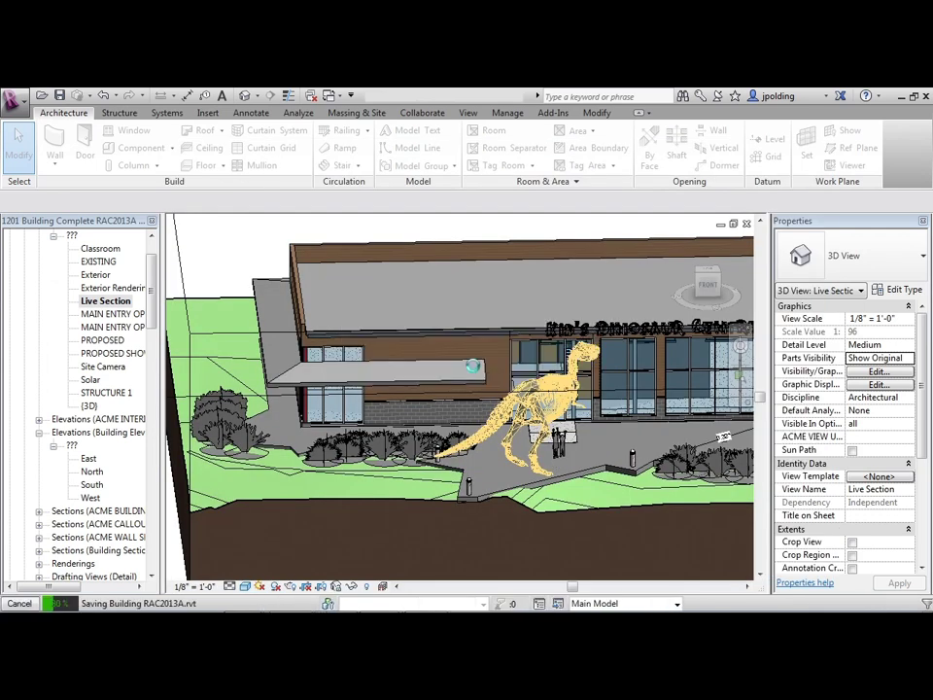
{"action": "left_click", "coordinate": [15, 99]}
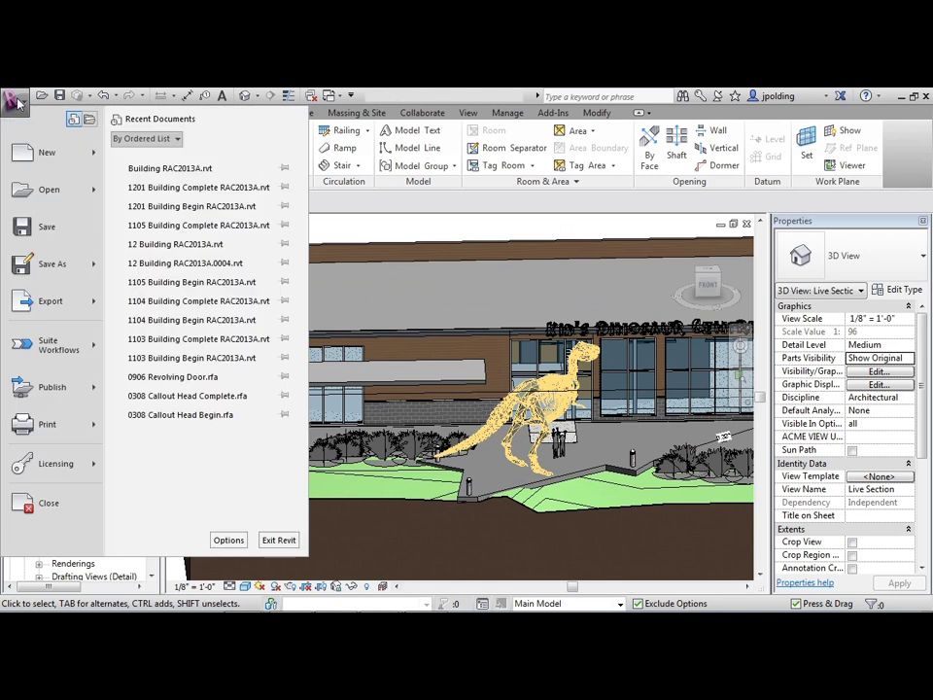
{"action": "left_click", "coordinate": [57, 502]}
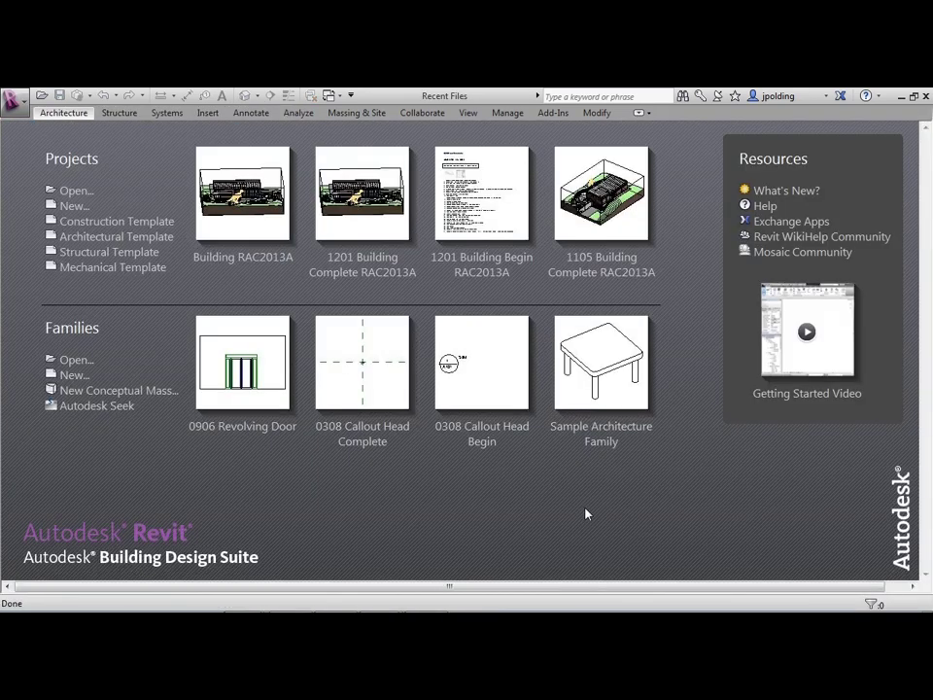